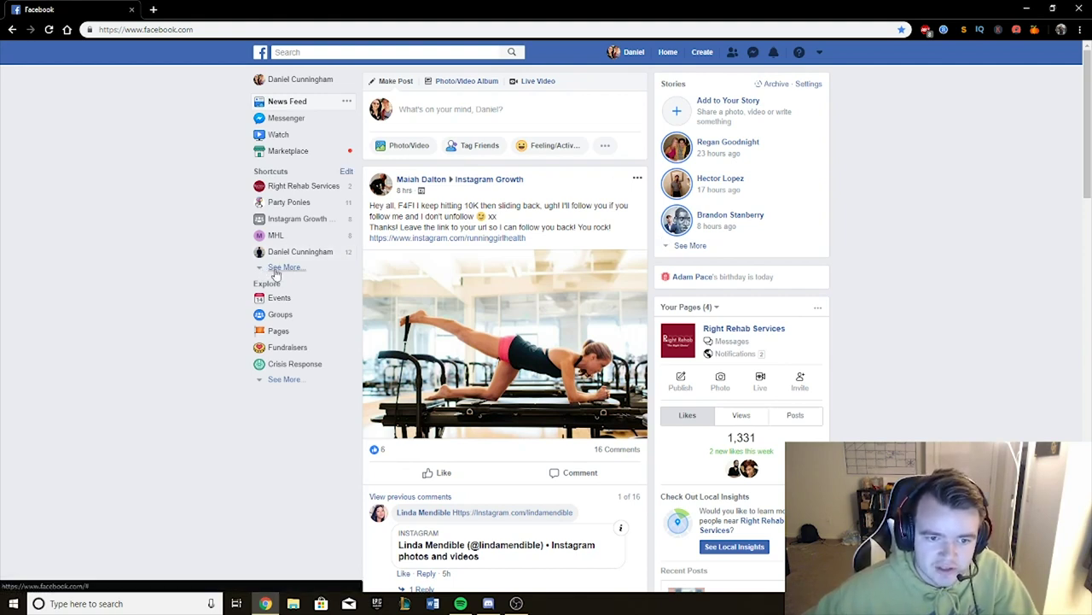
# Expand the Shortcuts list in the left sidebar and open the Party Ponies page
pyautogui.click(275, 268)
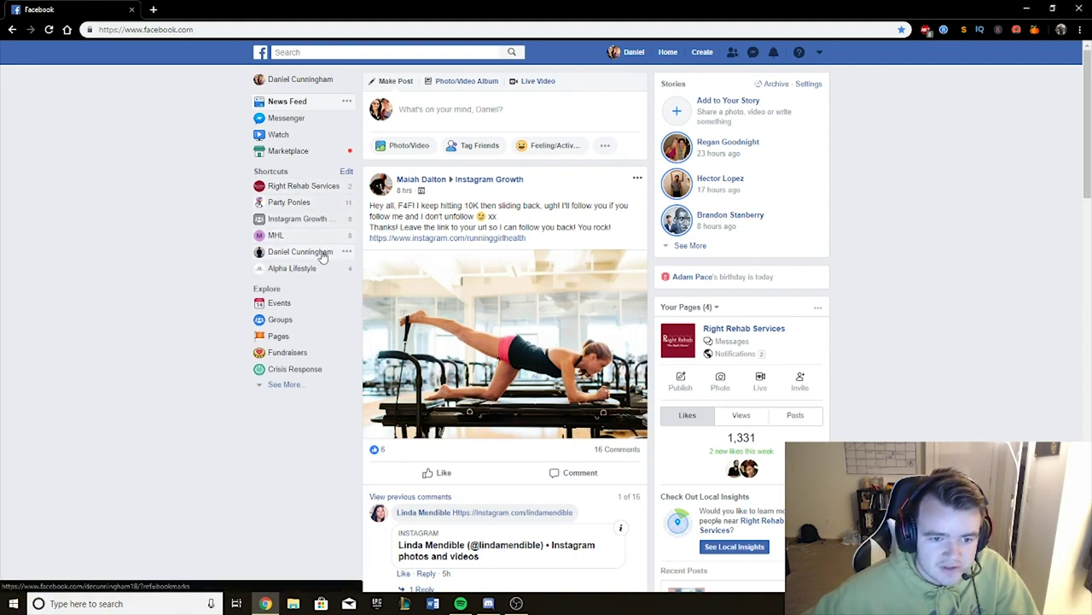
pyautogui.click(303, 206)
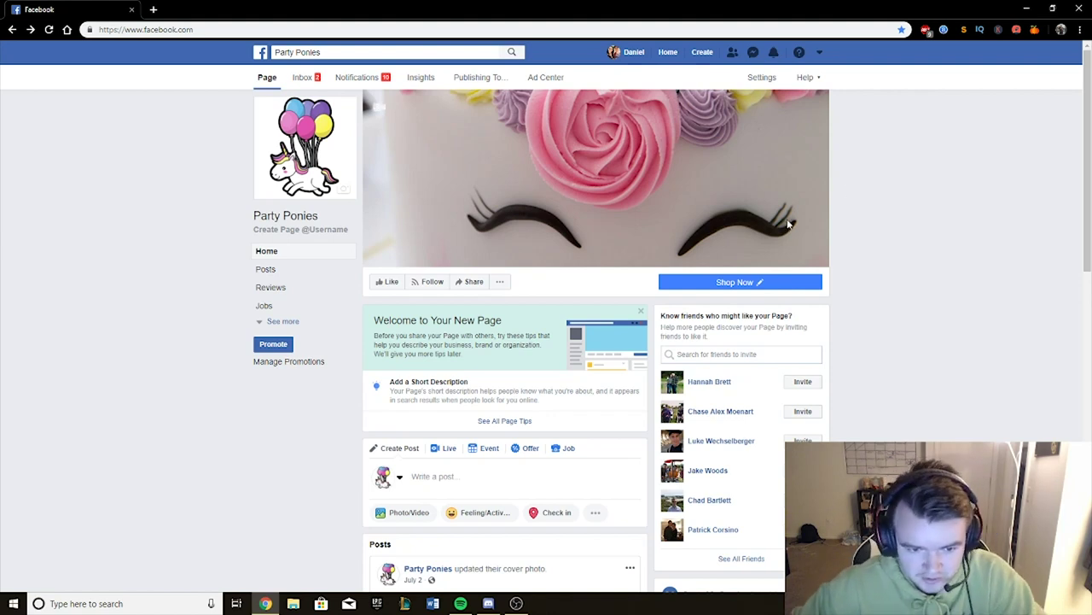
# Dismiss the Welcome to Your New Page tips box
pyautogui.scroll(-1, 512, 331)
pyautogui.scroll(1, 510, 327)
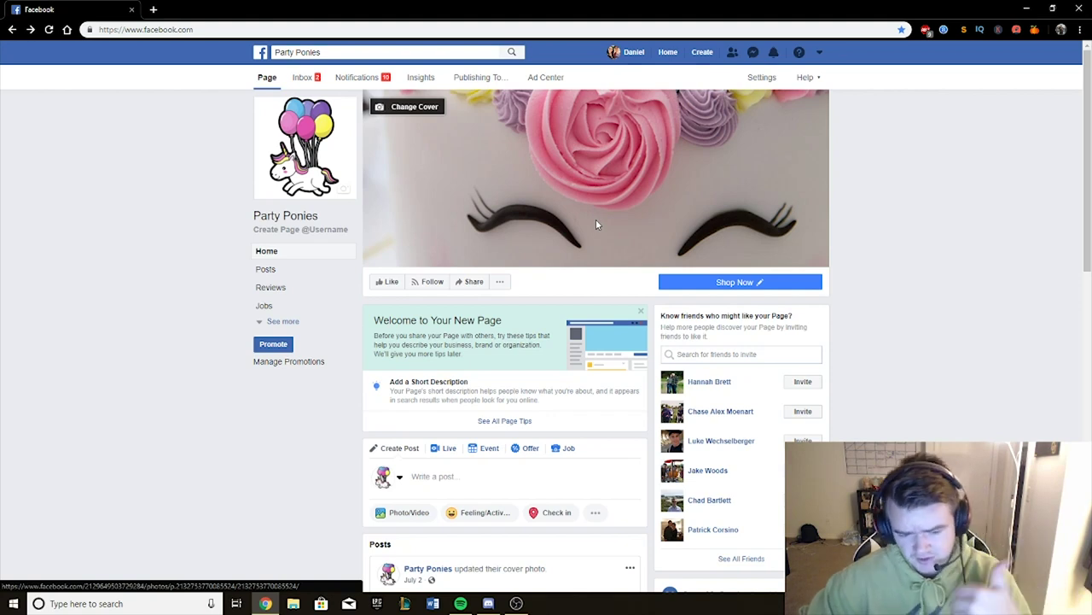
pyautogui.click(641, 312)
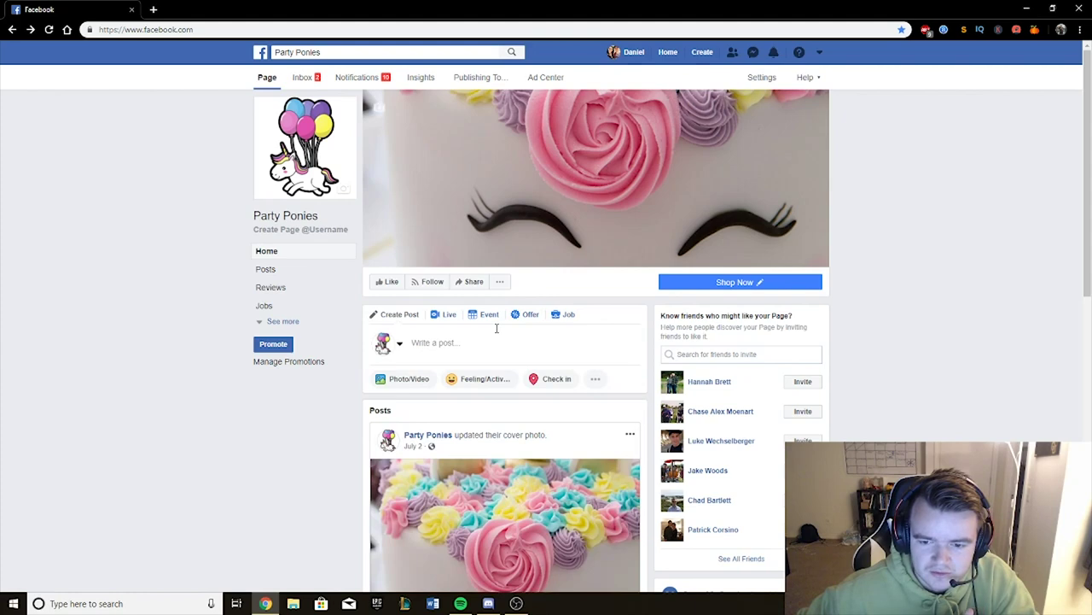
# Expand the page's left menu to list all sections
pyautogui.scroll(-2, 496, 328)
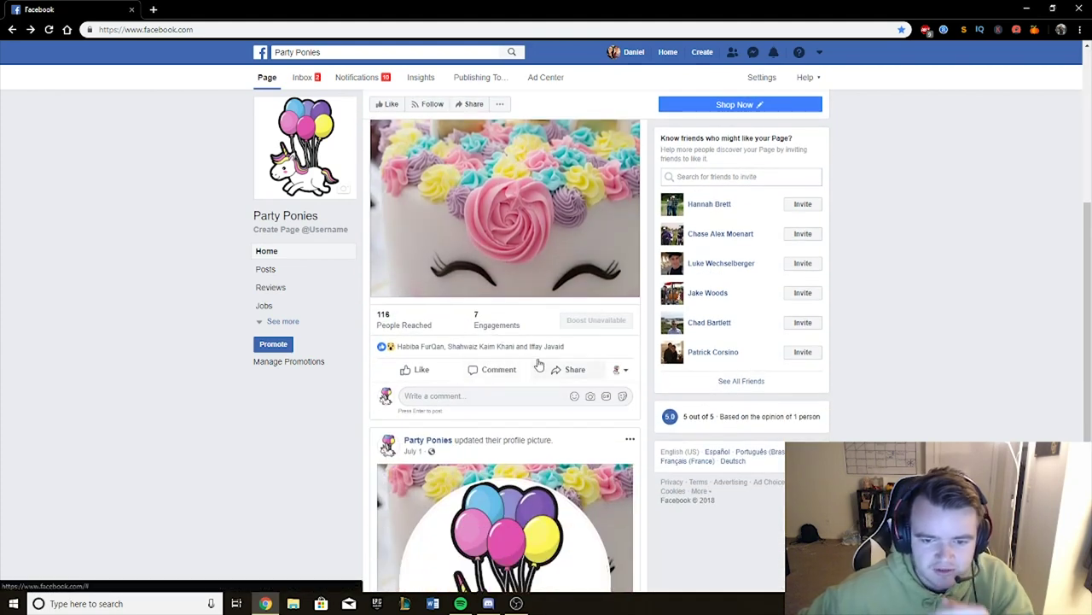
pyautogui.scroll(4, 539, 364)
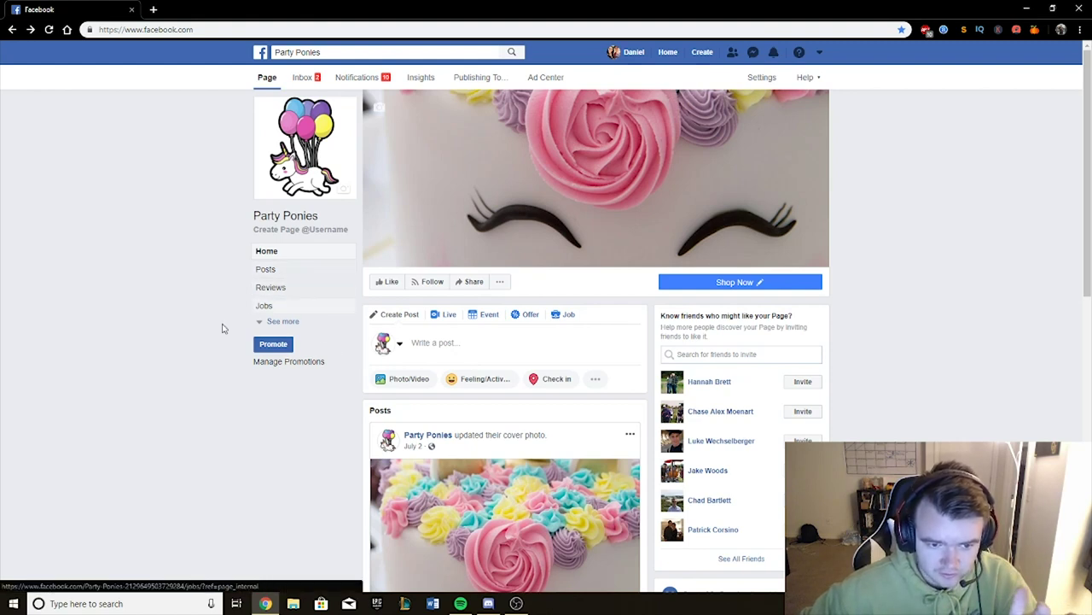
pyautogui.click(281, 322)
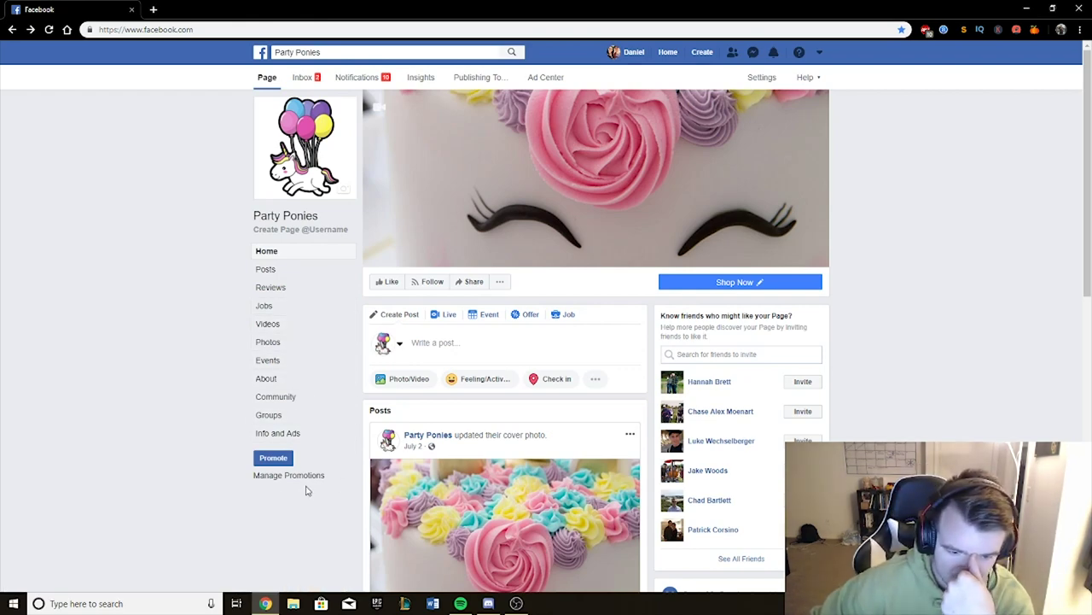
# Open the Party Ponies promotions overview in Ad Center
pyautogui.click(304, 477)
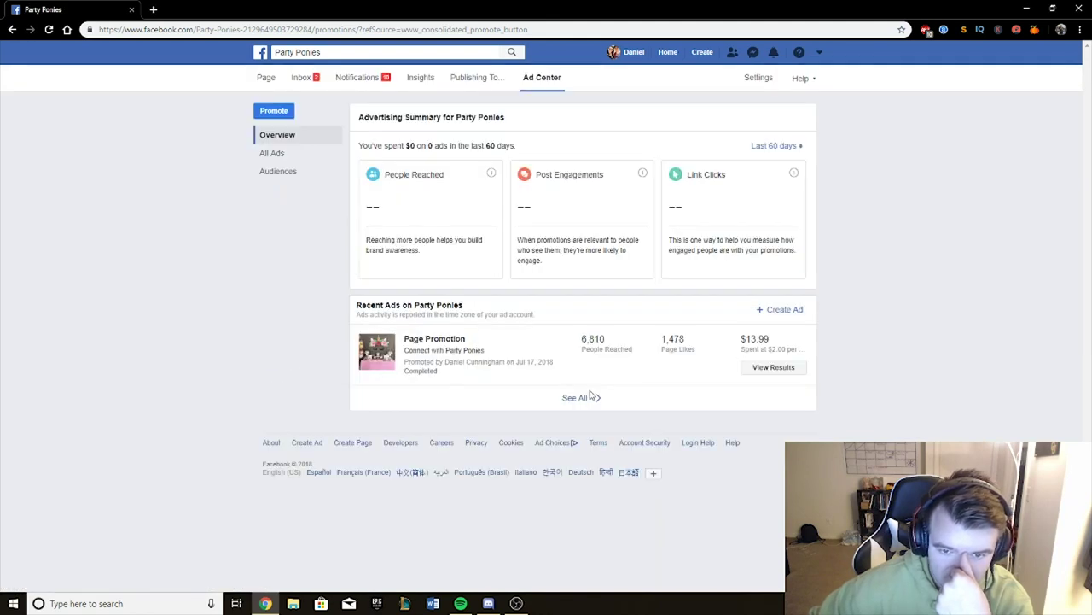
pyautogui.moveTo(626, 373)
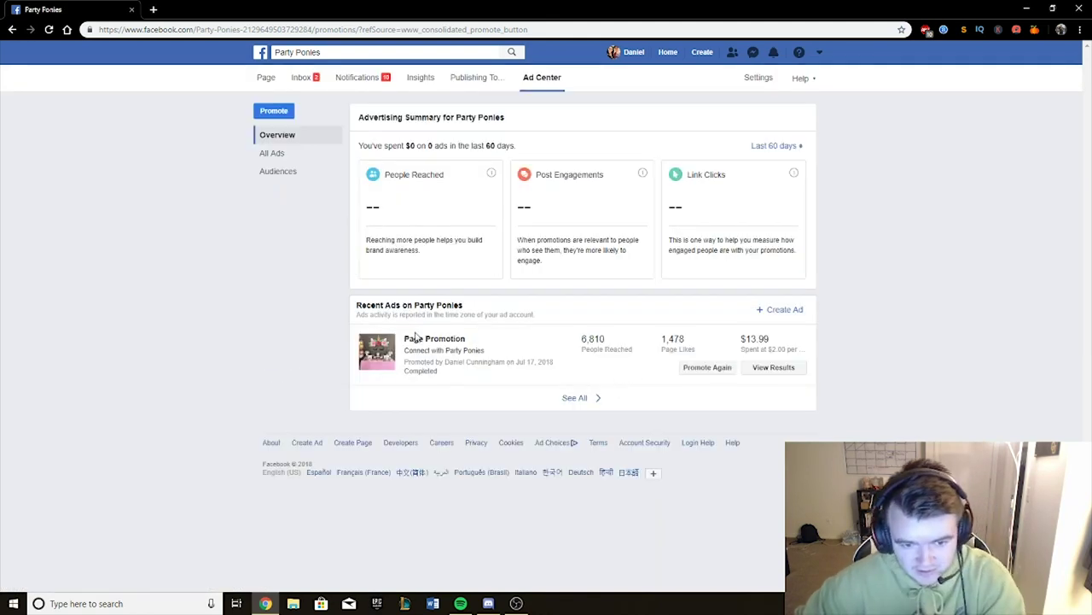
pyautogui.moveTo(424, 304); pyautogui.dragTo(461, 305)
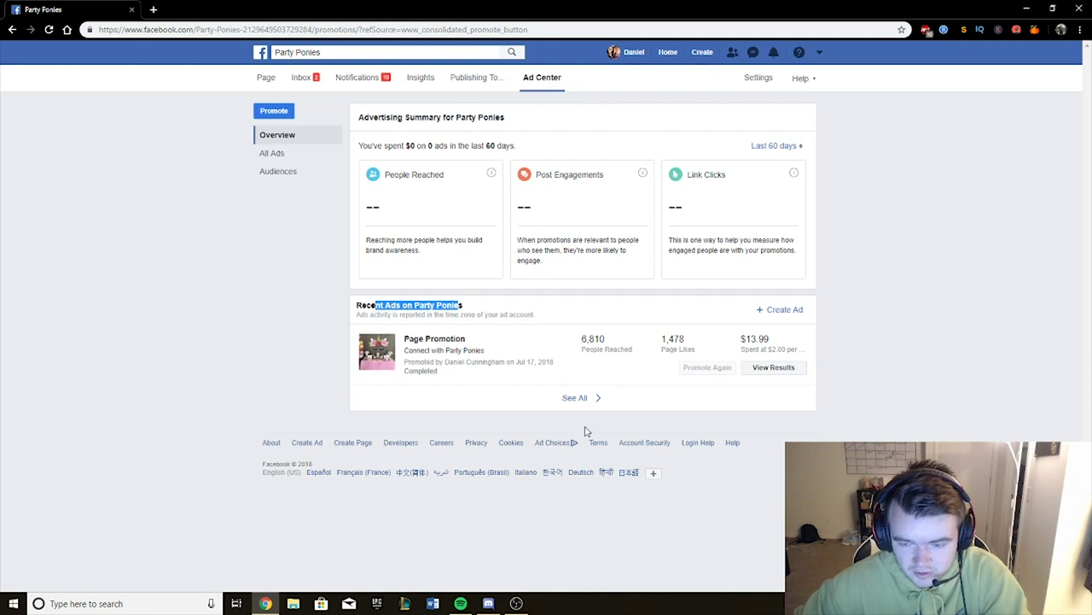
pyautogui.moveTo(500, 359)
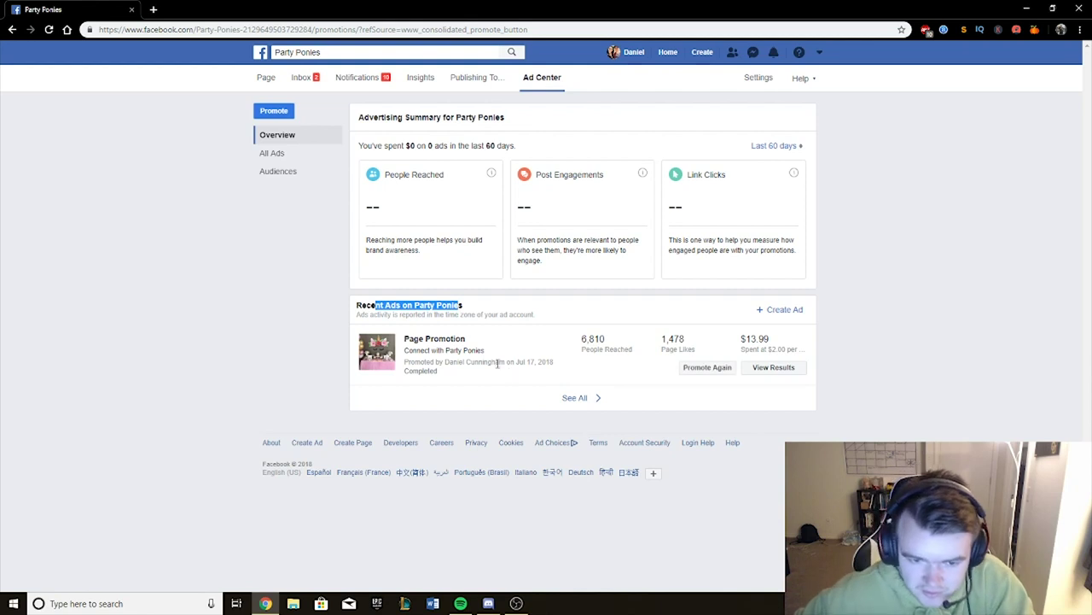
pyautogui.click(582, 339)
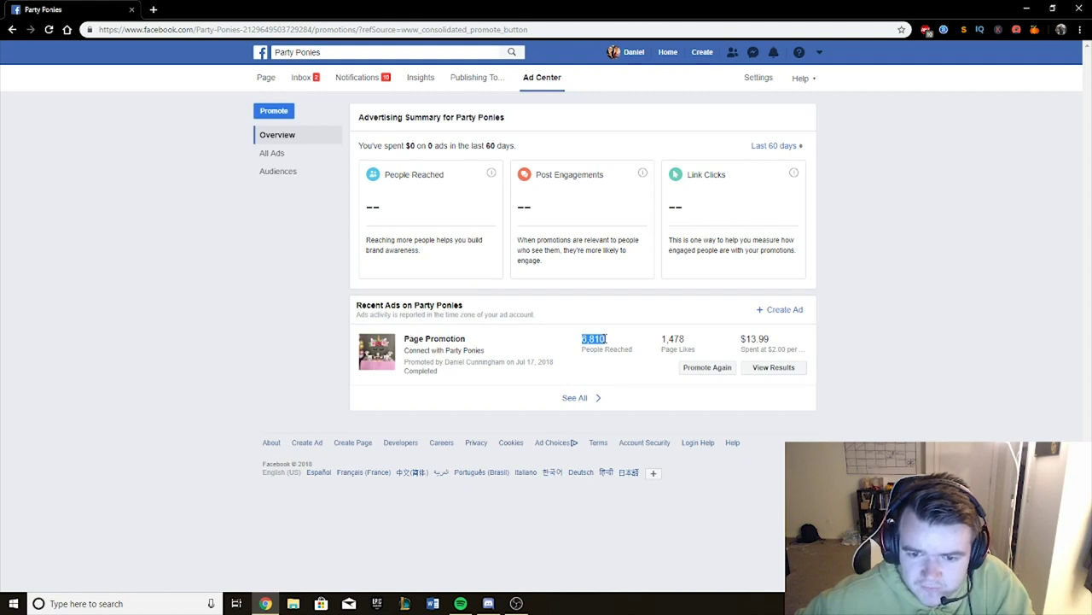
# Highlight the completed promotion's $13.99 spent and 1,478 page likes figures
pyautogui.moveTo(633, 348)
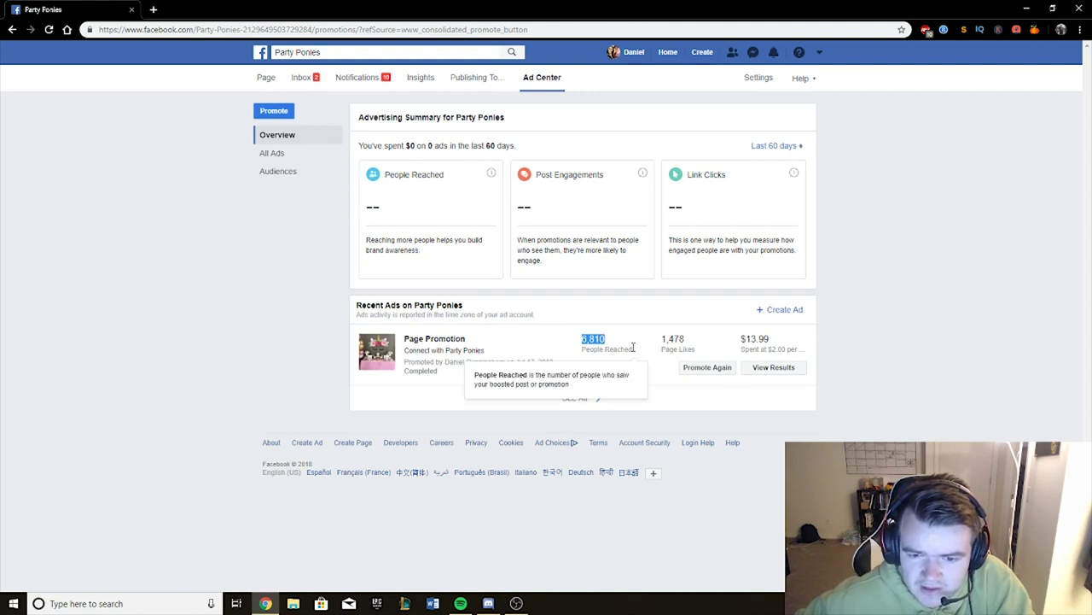
pyautogui.click(591, 338)
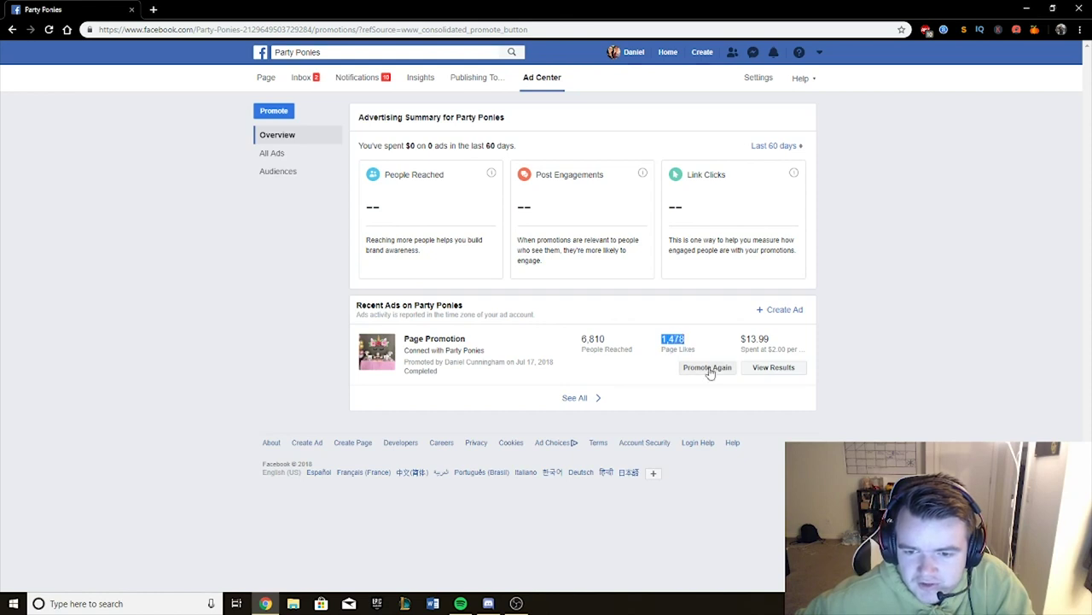
pyautogui.moveTo(739, 340); pyautogui.dragTo(771, 340)
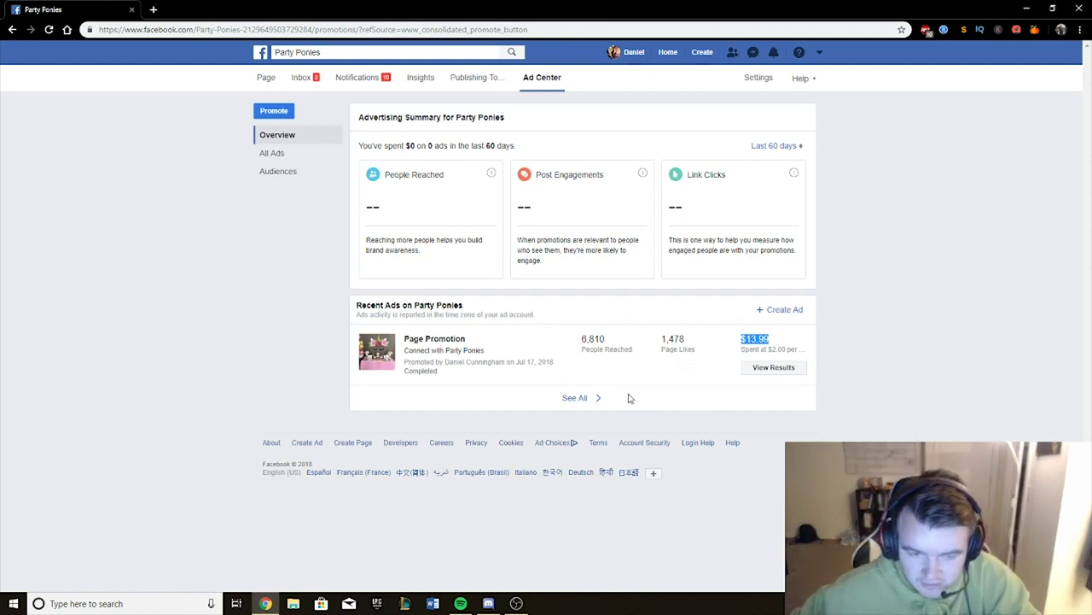
pyautogui.moveTo(611, 339)
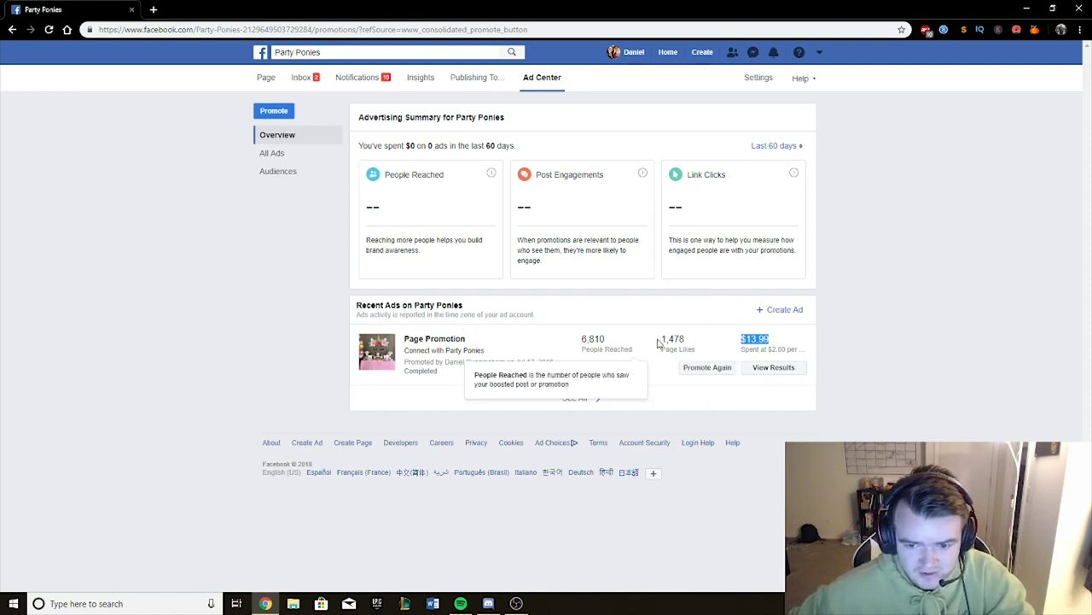
pyautogui.moveTo(661, 339); pyautogui.dragTo(686, 339)
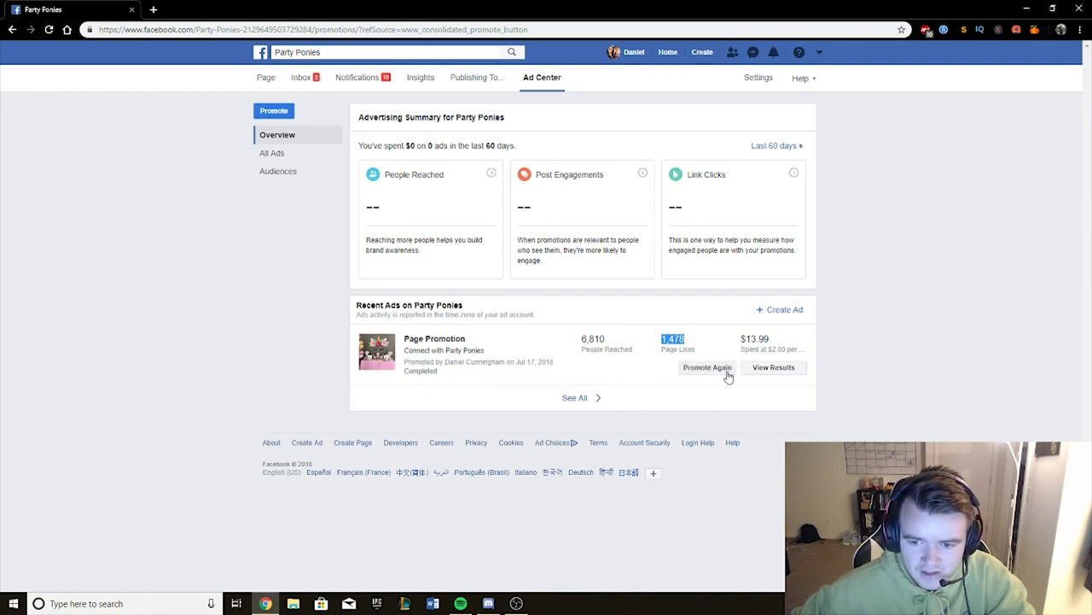
pyautogui.click(762, 372)
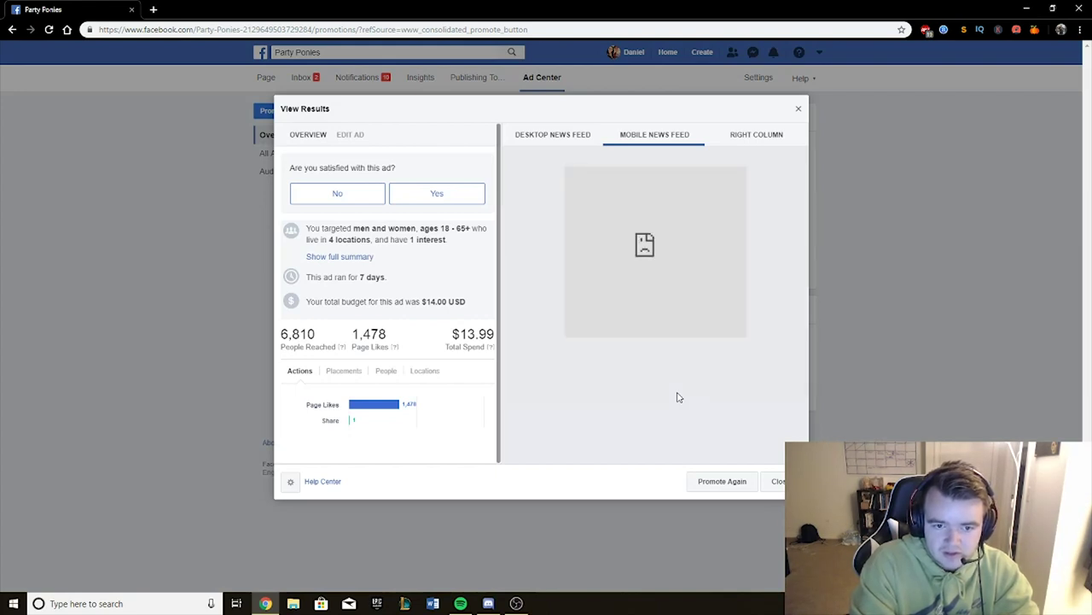
pyautogui.click(369, 258)
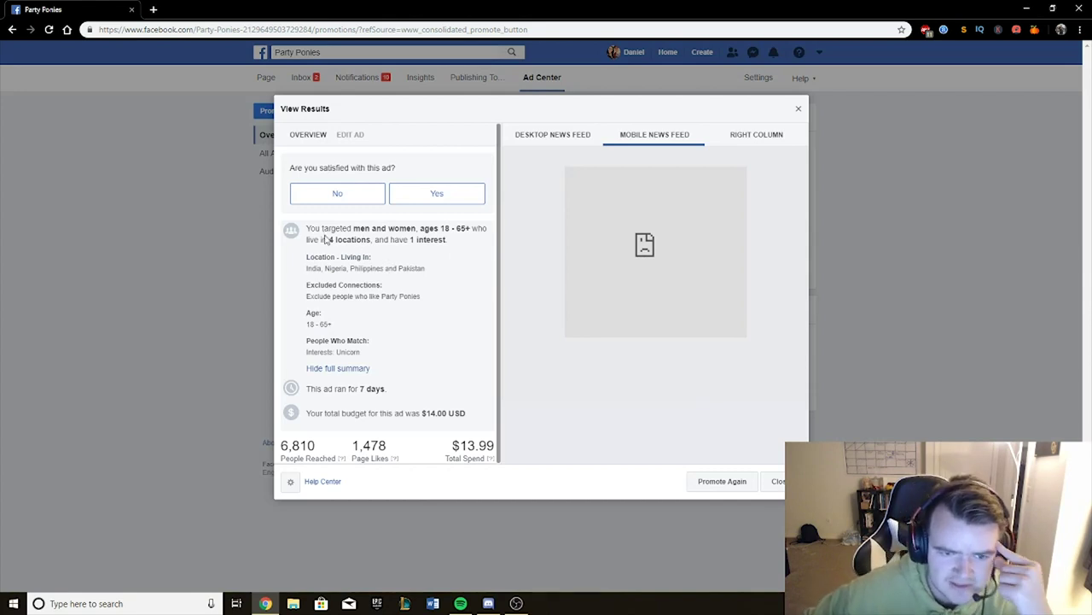
pyautogui.moveTo(313, 229); pyautogui.dragTo(476, 229)
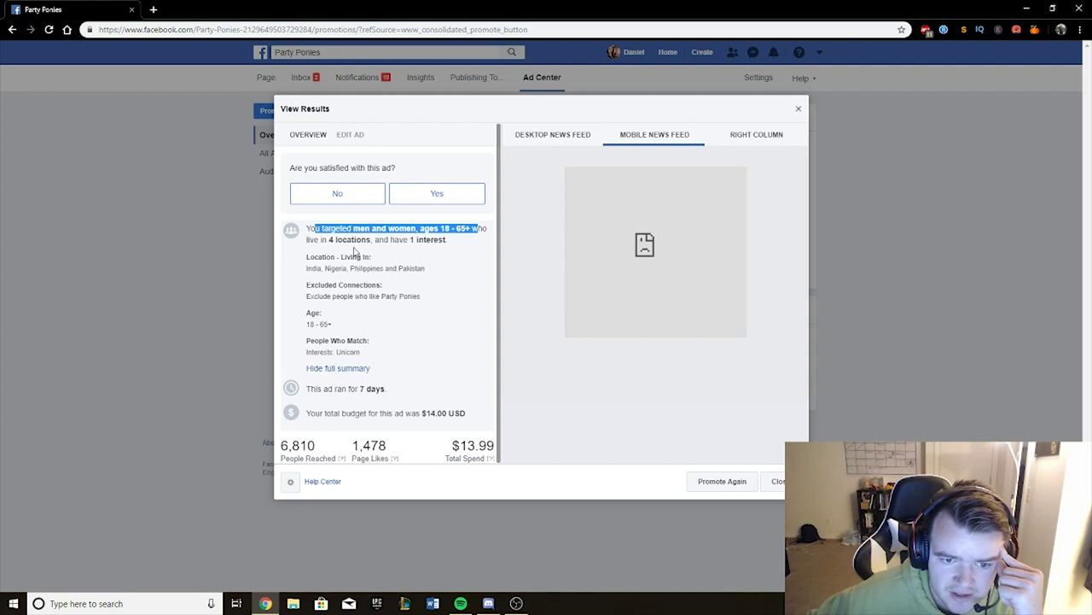
pyautogui.moveTo(309, 240); pyautogui.dragTo(445, 240)
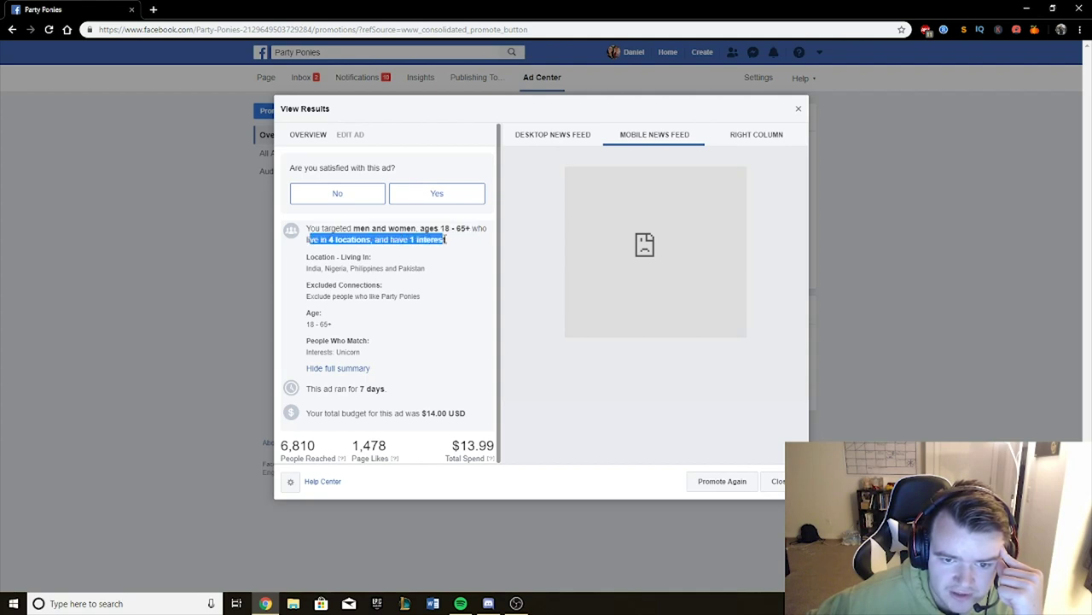
pyautogui.click(453, 263)
pyautogui.moveTo(308, 257); pyautogui.dragTo(430, 271)
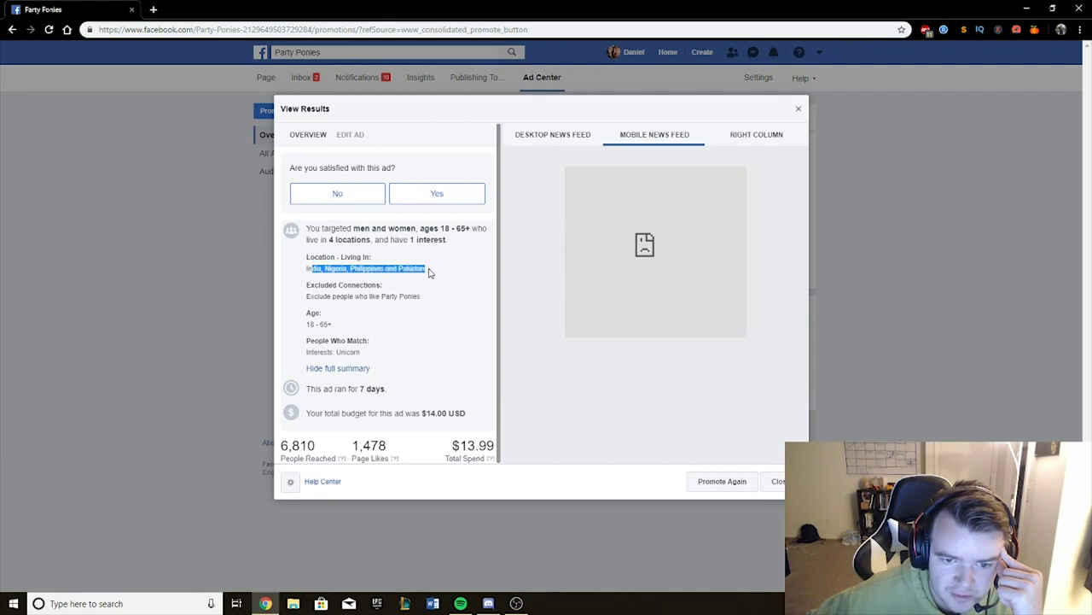
pyautogui.click(440, 276)
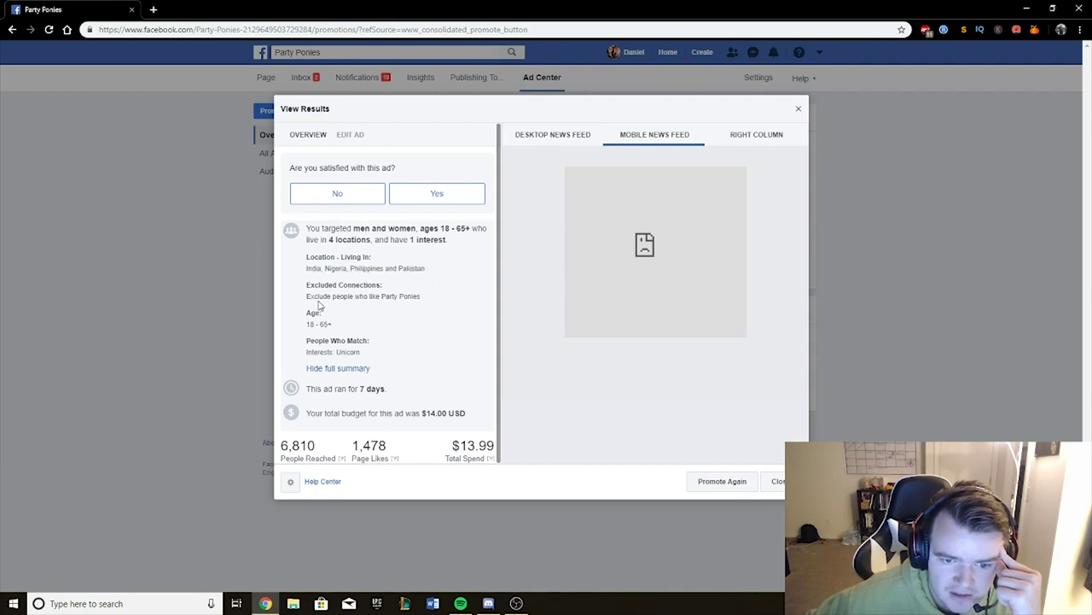
pyautogui.scroll(-1, 318, 304)
pyautogui.moveTo(313, 295); pyautogui.dragTo(372, 302)
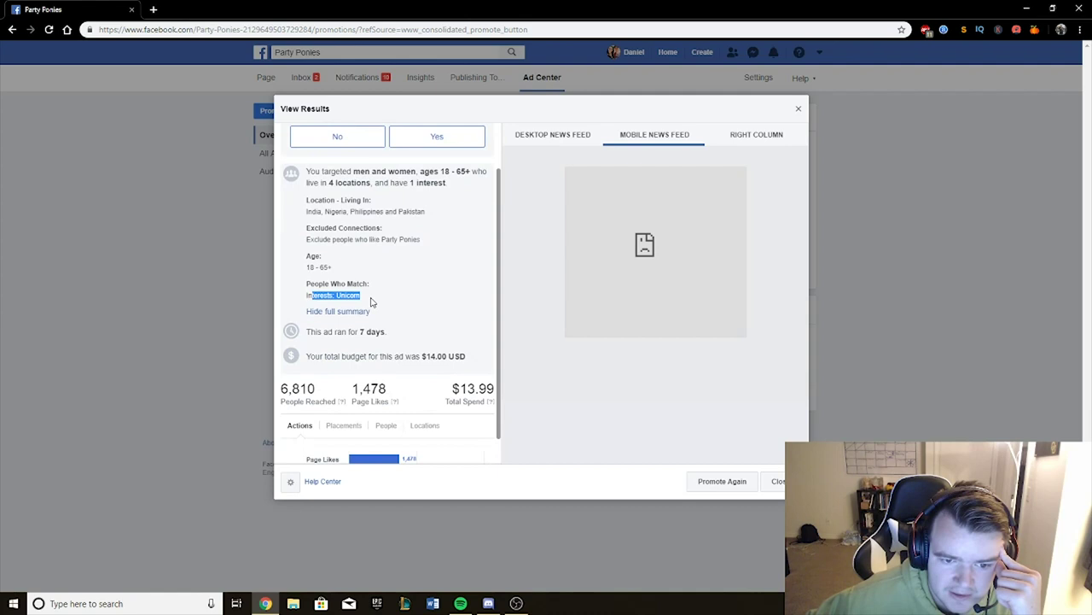
pyautogui.scroll(-1, 407, 285)
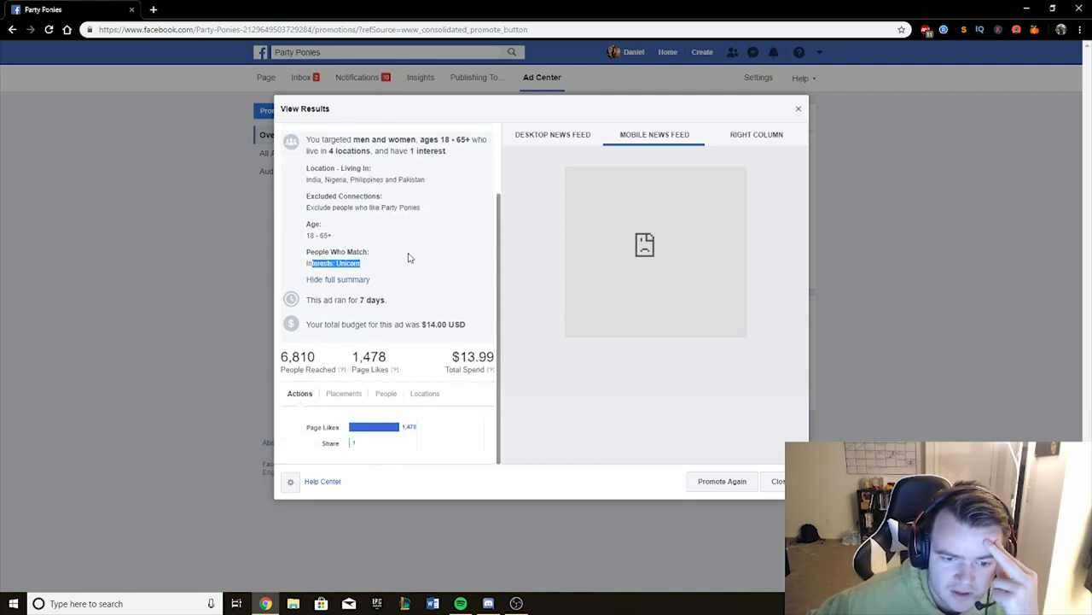
pyautogui.scroll(1, 410, 257)
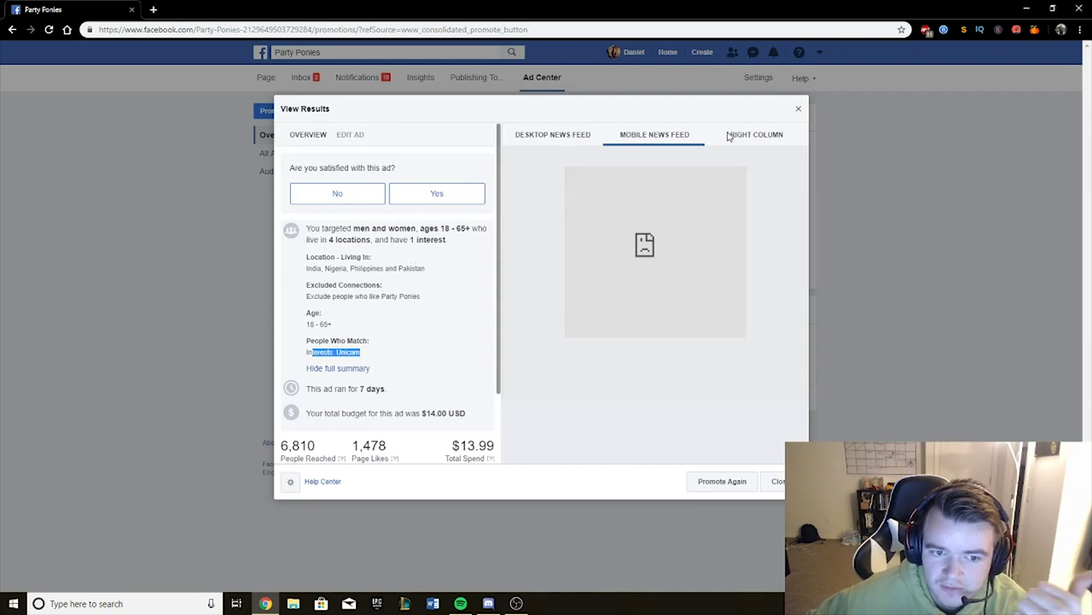
pyautogui.click(798, 110)
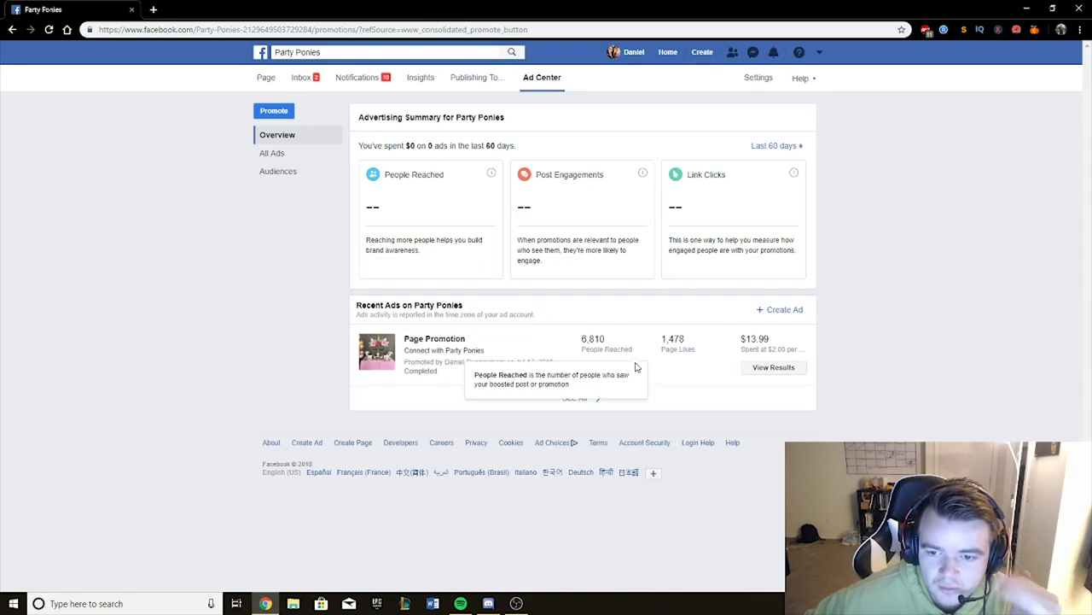
# Start a new promotion and choose the Promote Your Page option
pyautogui.click(282, 111)
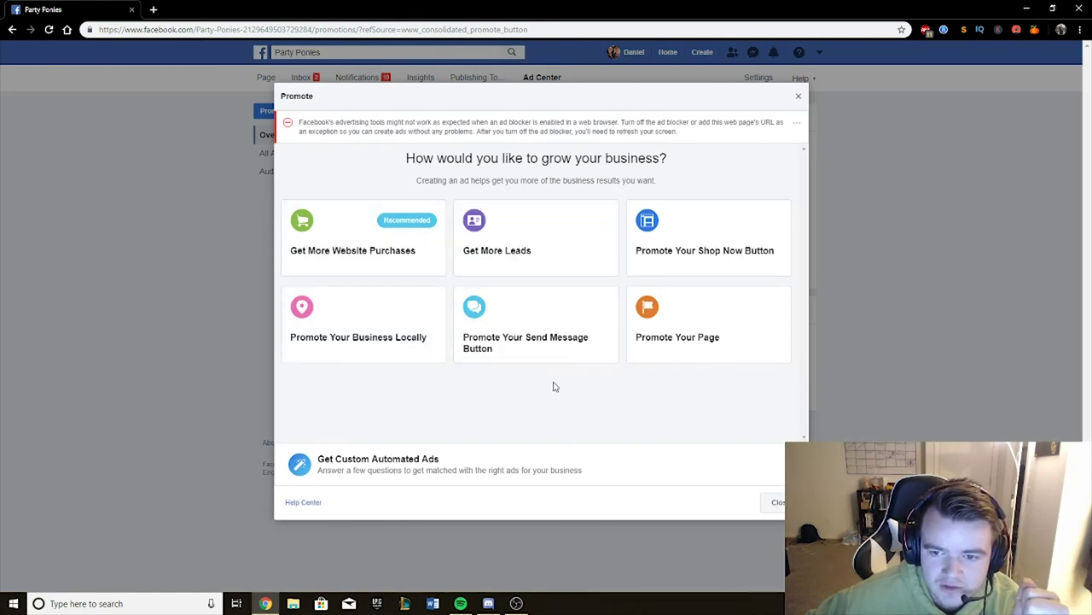
pyautogui.click(676, 335)
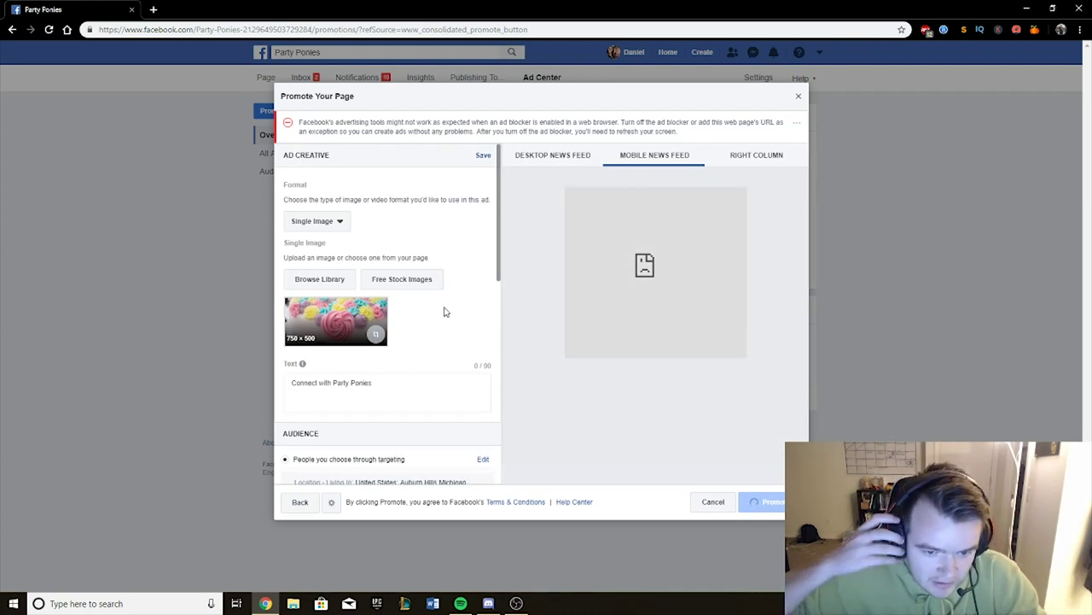
# Hide the ad-blocker warning and dismiss the extension's options menu
pyautogui.click(796, 123)
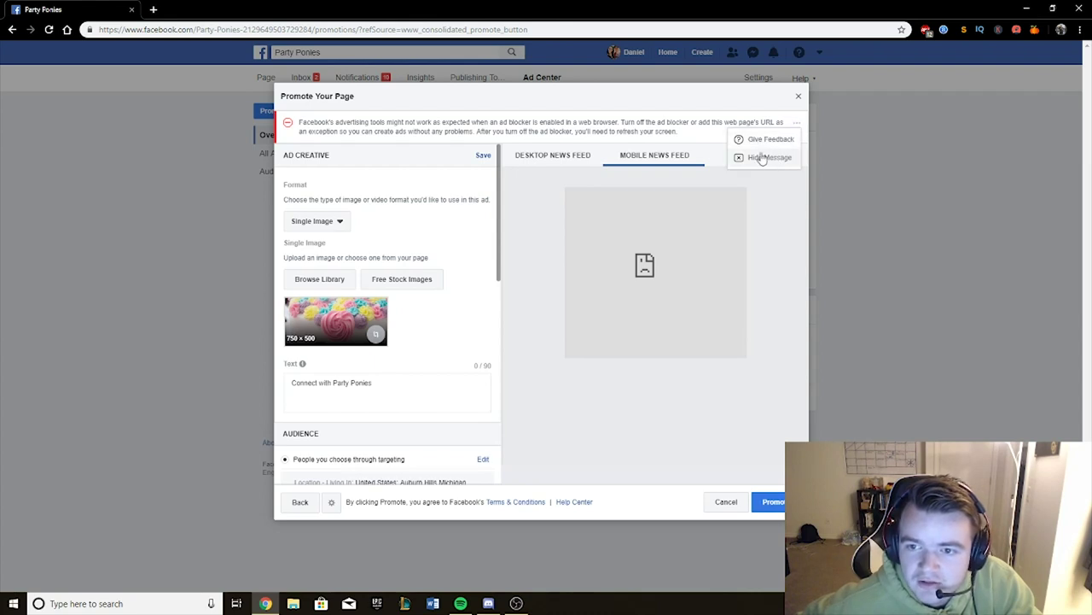
pyautogui.click(763, 156)
pyautogui.rightClick(928, 31)
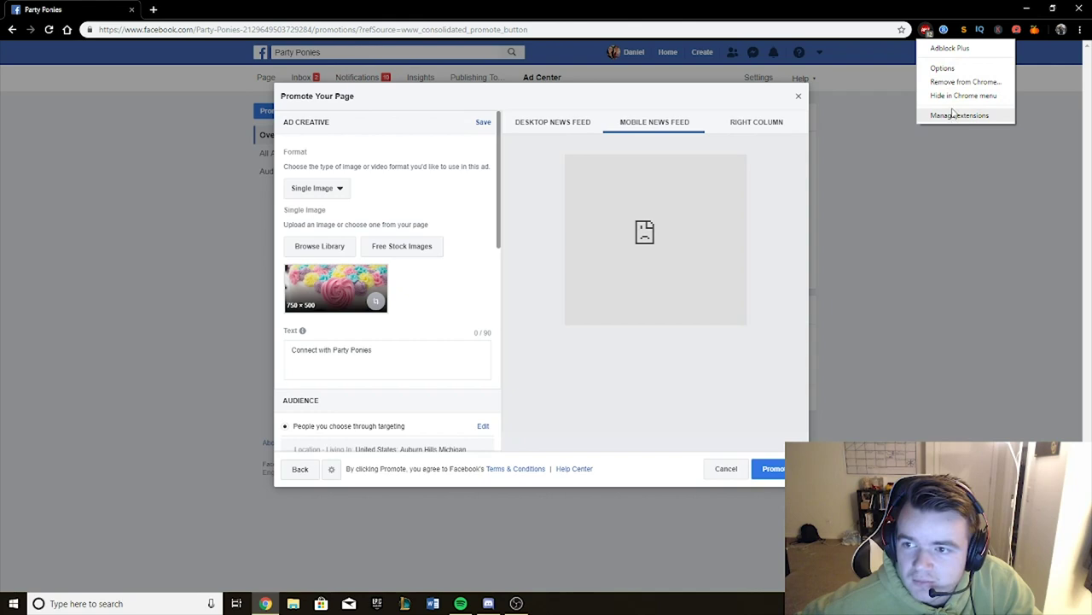
pyautogui.click(886, 120)
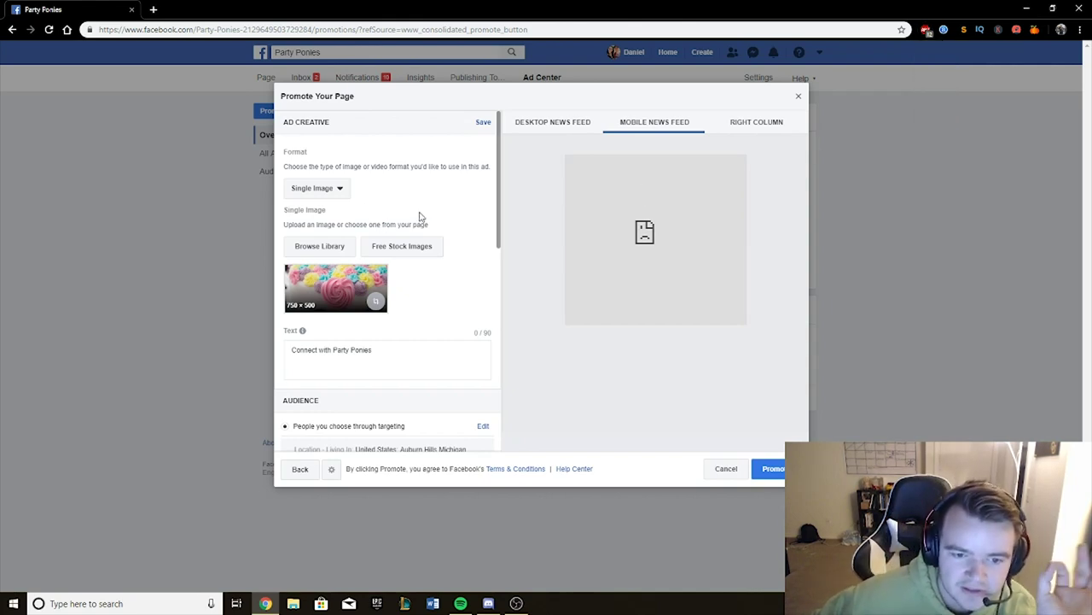
# Crop the cake image to 750 × 392, shifting the crop area down over the cake
pyautogui.click(342, 193)
pyautogui.click(344, 191)
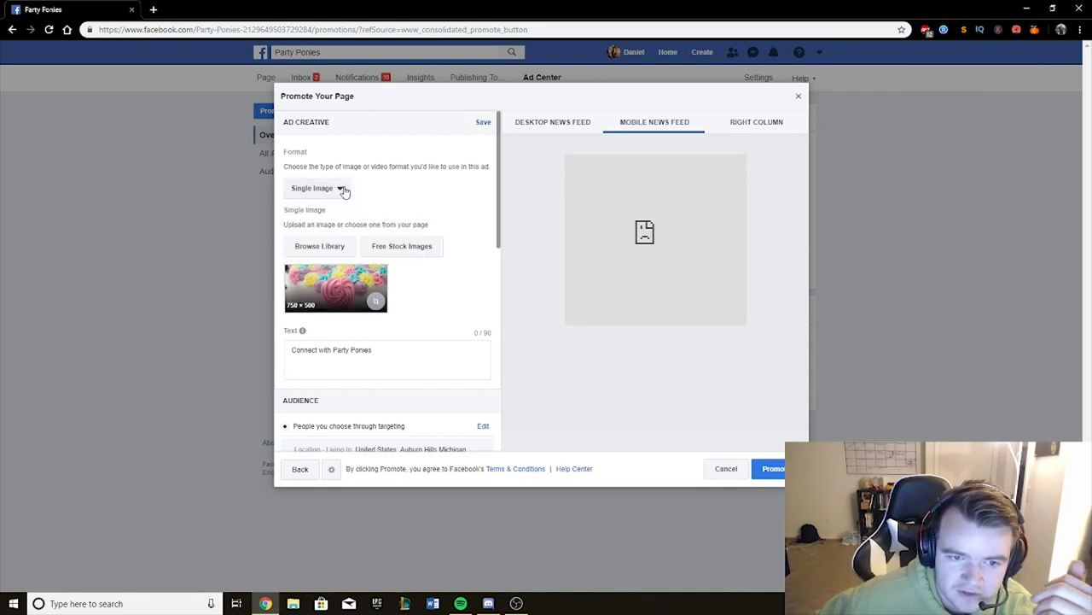
pyautogui.scroll(-2, 412, 227)
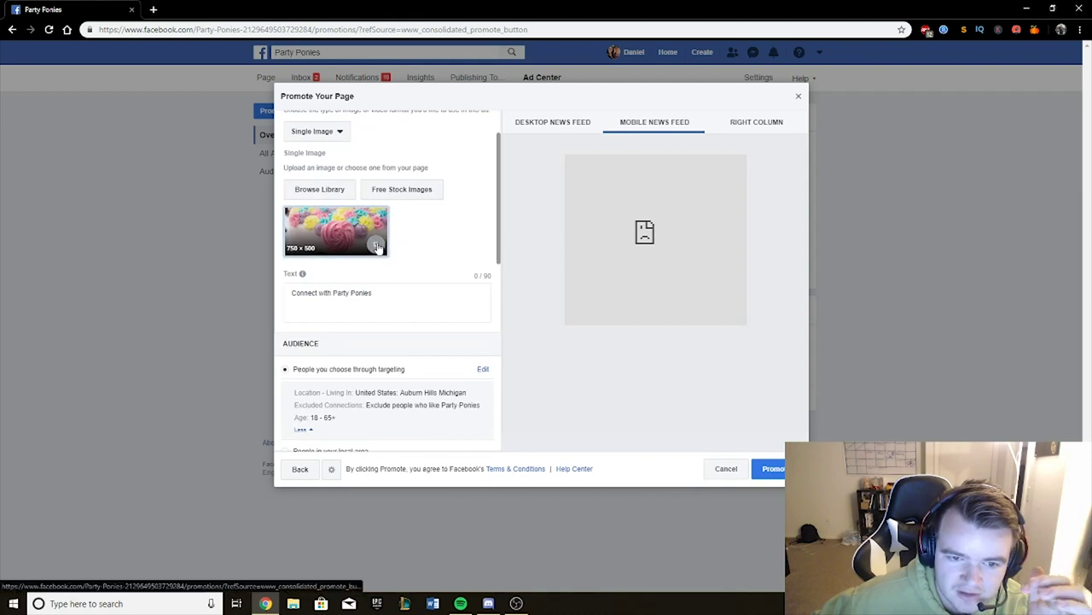
pyautogui.click(375, 244)
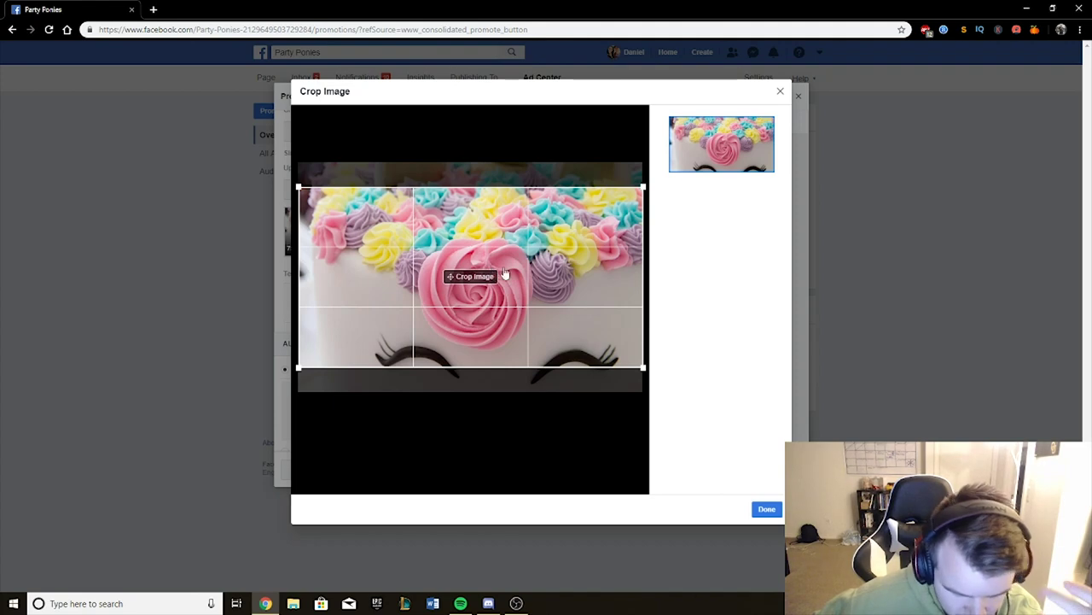
pyautogui.moveTo(528, 249); pyautogui.dragTo(539, 333)
pyautogui.click(766, 510)
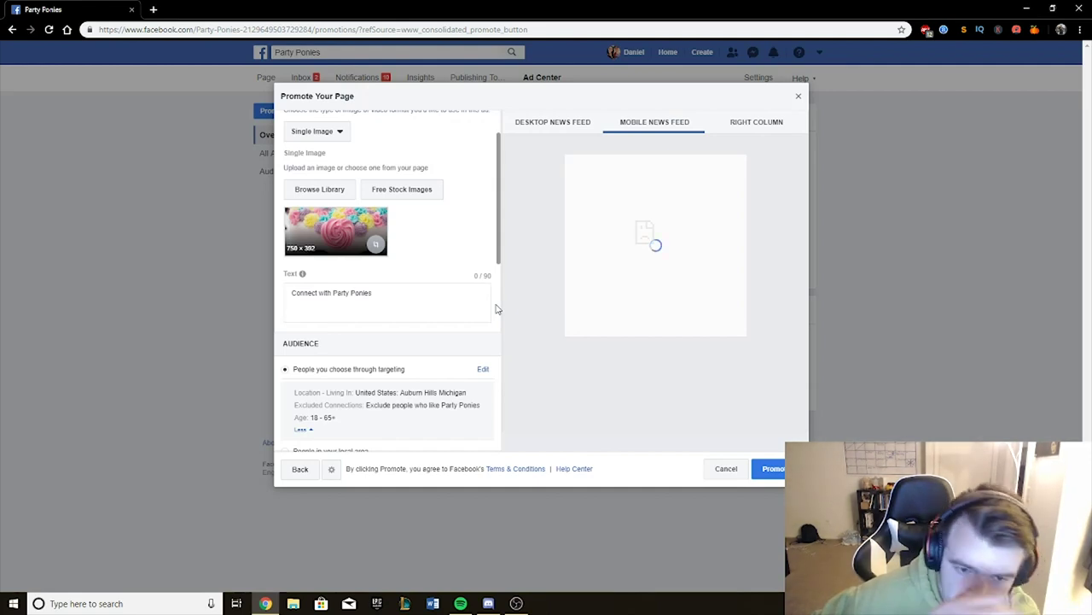
# Replace the ad text with 'Like Unicorns? Then you'll love our Facebook Page Party Ponies!'
pyautogui.click(384, 293)
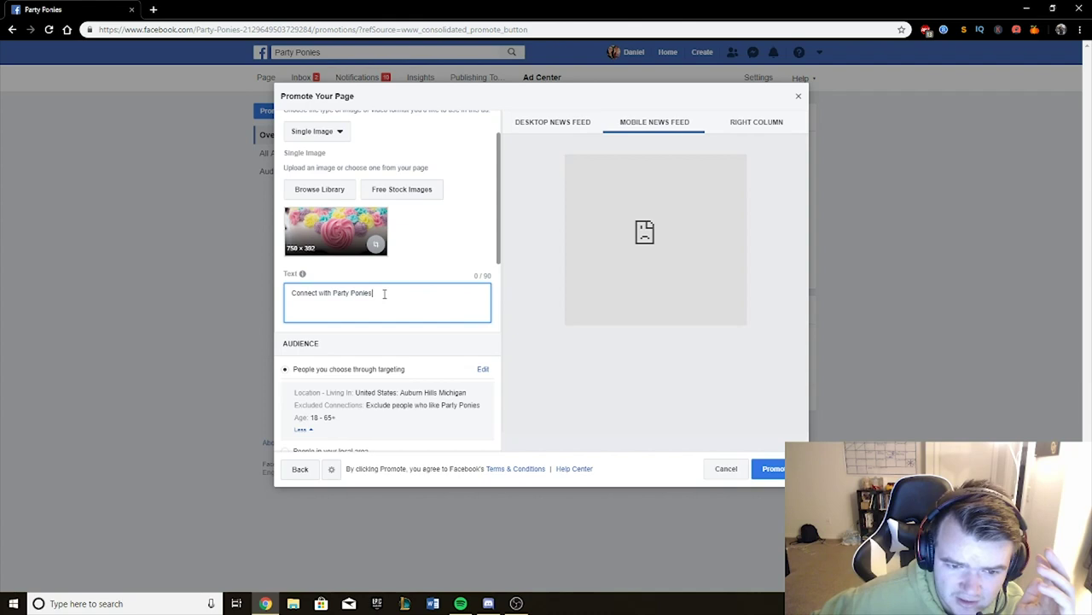
pyautogui.moveTo(384, 293); pyautogui.dragTo(282, 299)
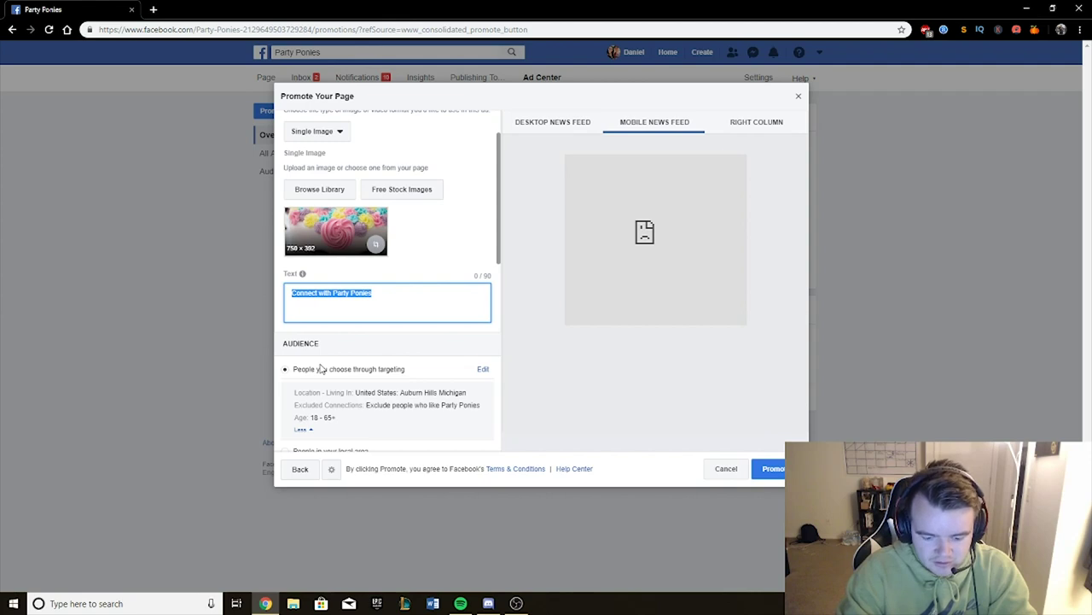
pyautogui.write('Like')
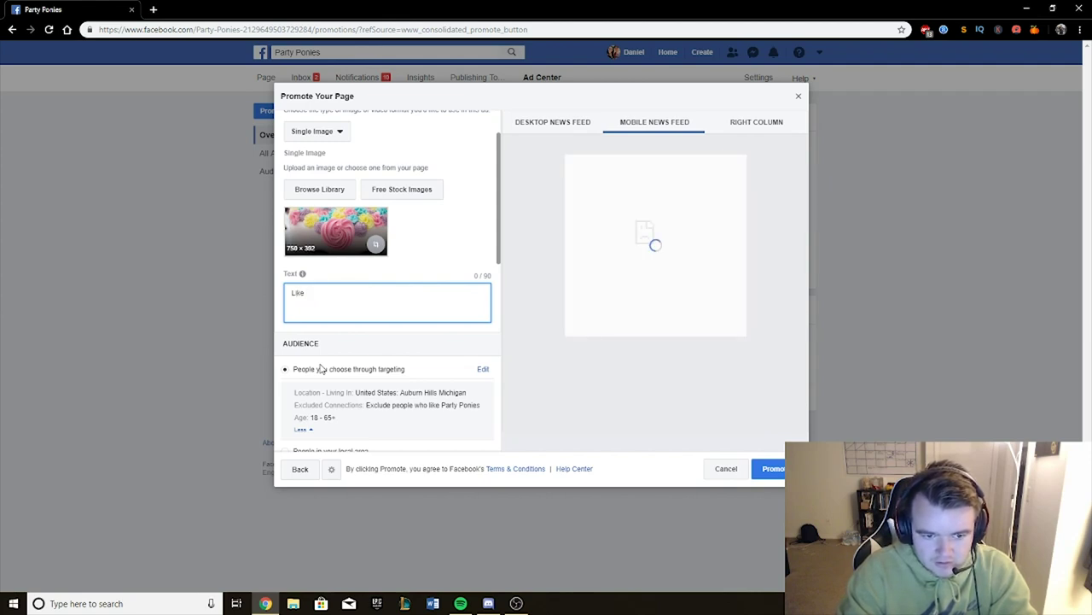
pyautogui.write(' our Unicorn')
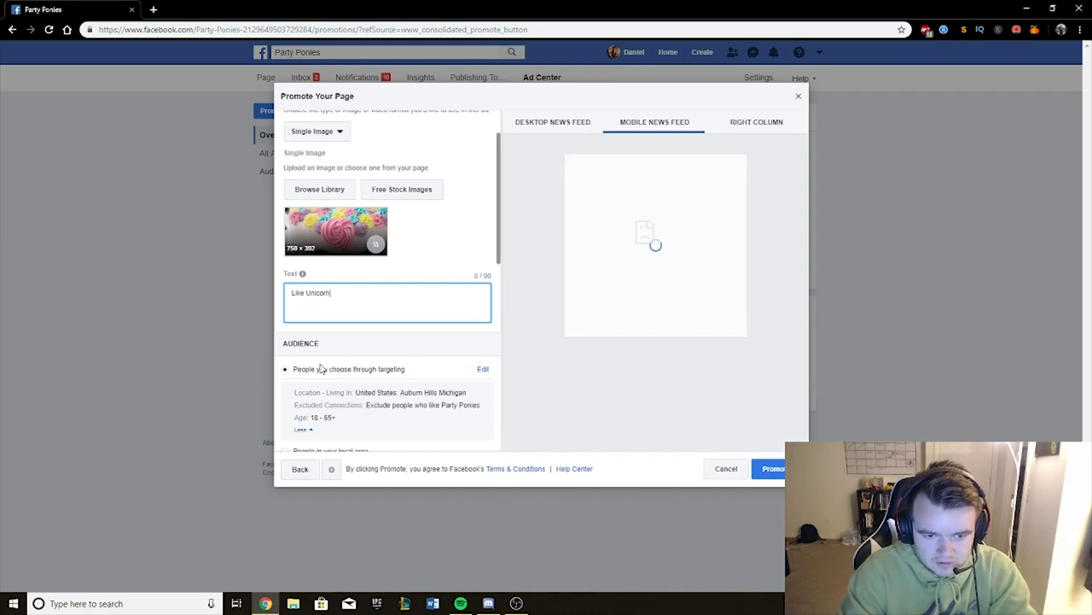
pyautogui.write('s')
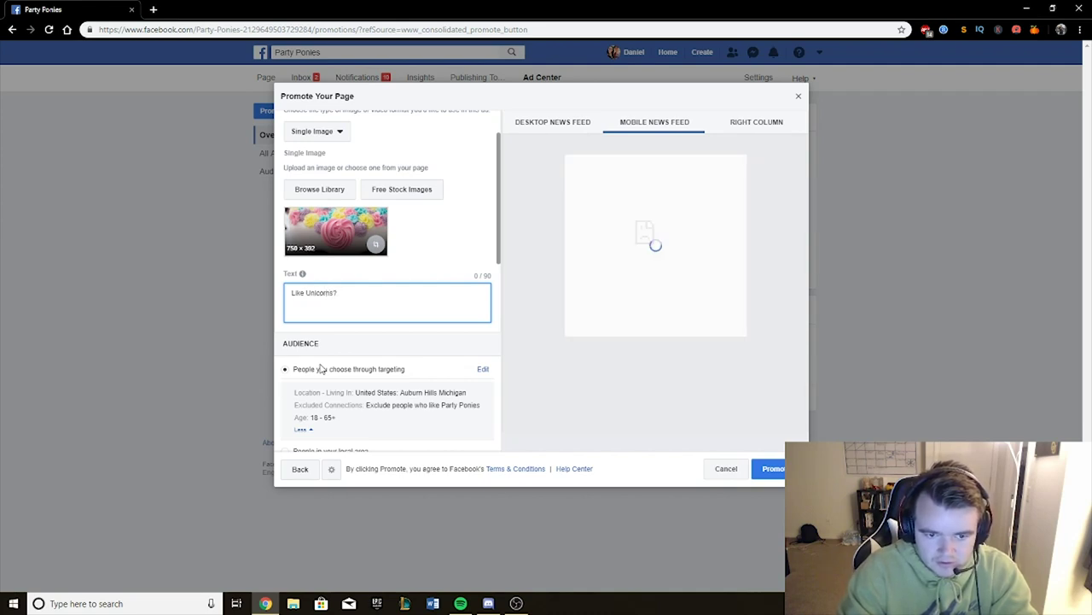
pyautogui.write('? Then you')
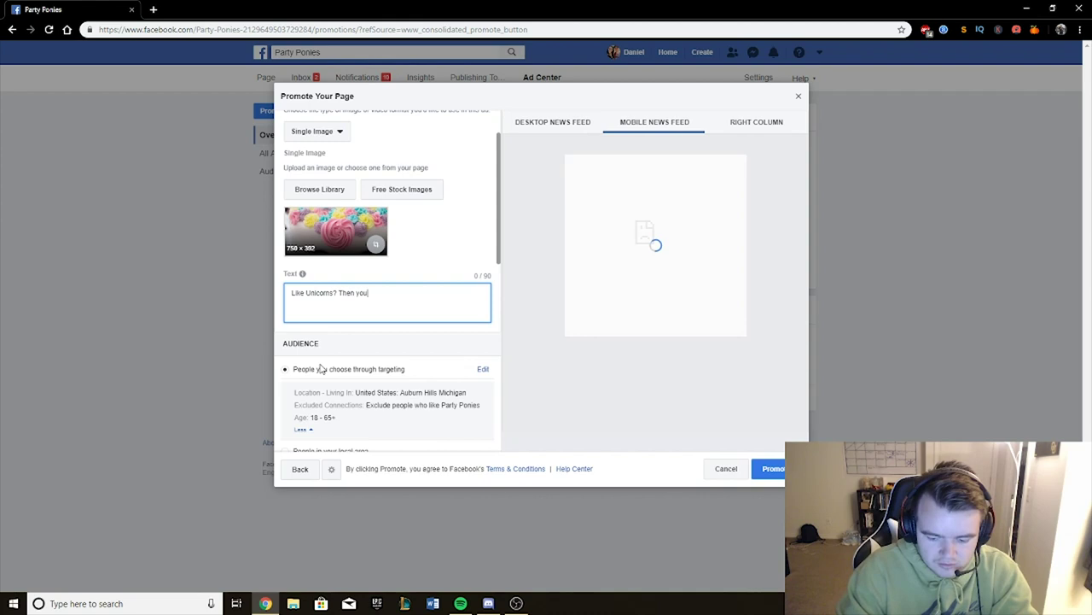
pyautogui.write("'ll love ou")
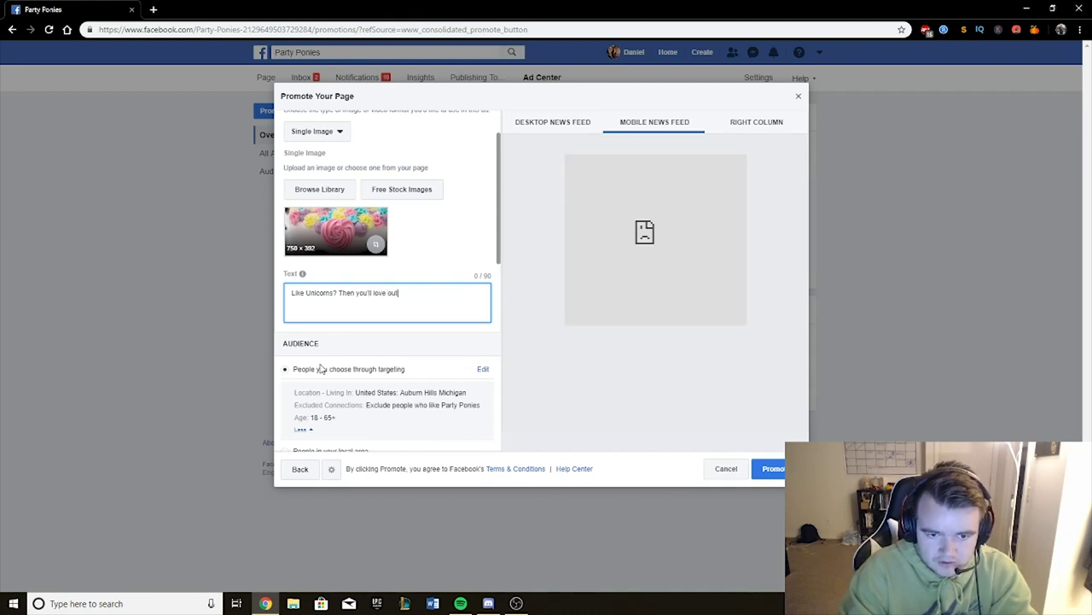
pyautogui.write('r F')
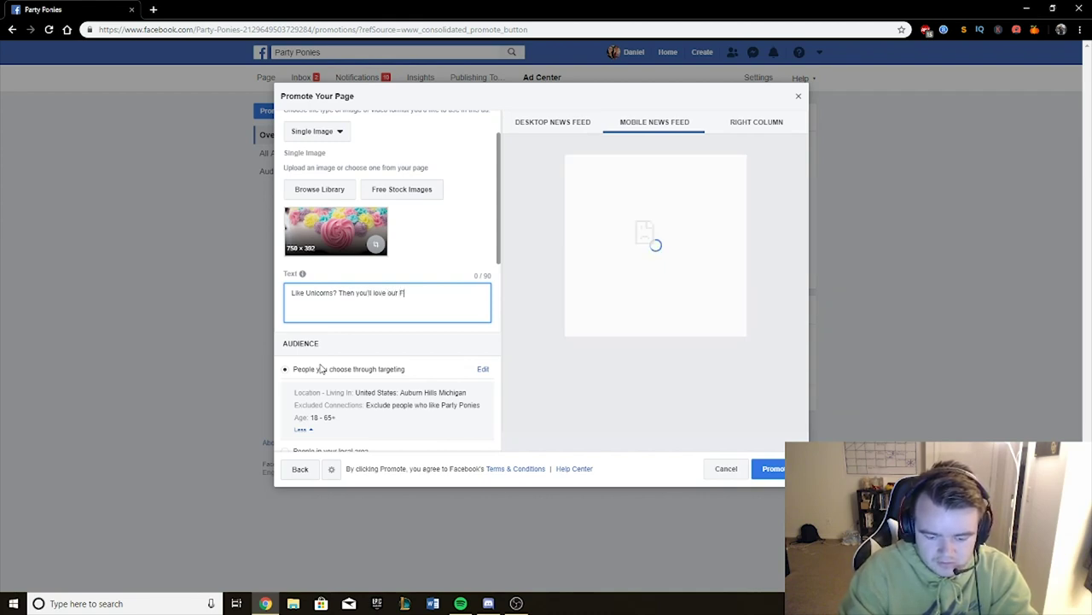
pyautogui.write('acebook Page')
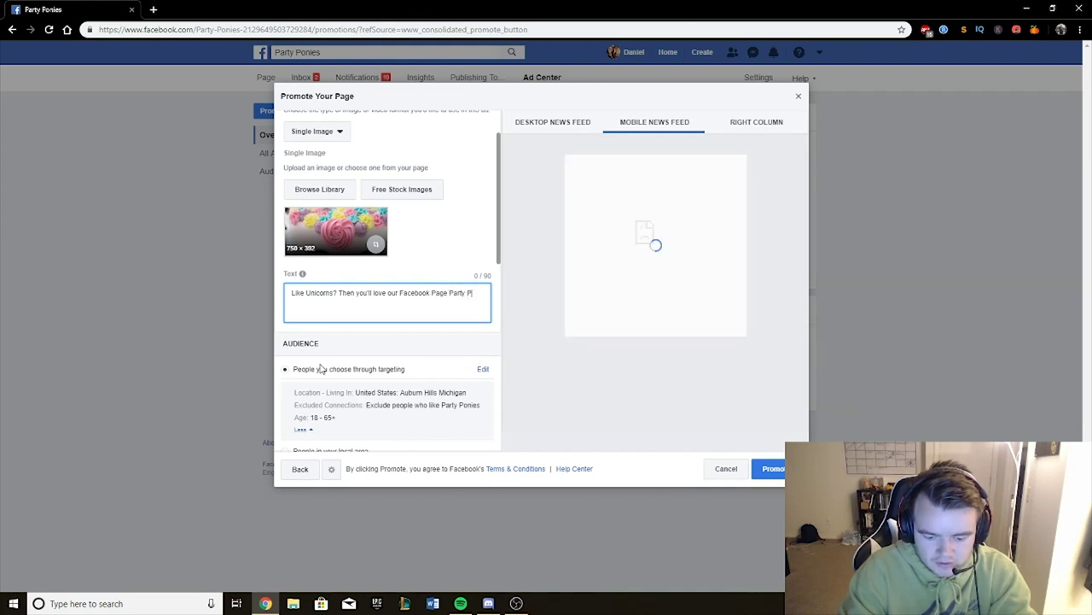
pyautogui.write(' Party Pon')
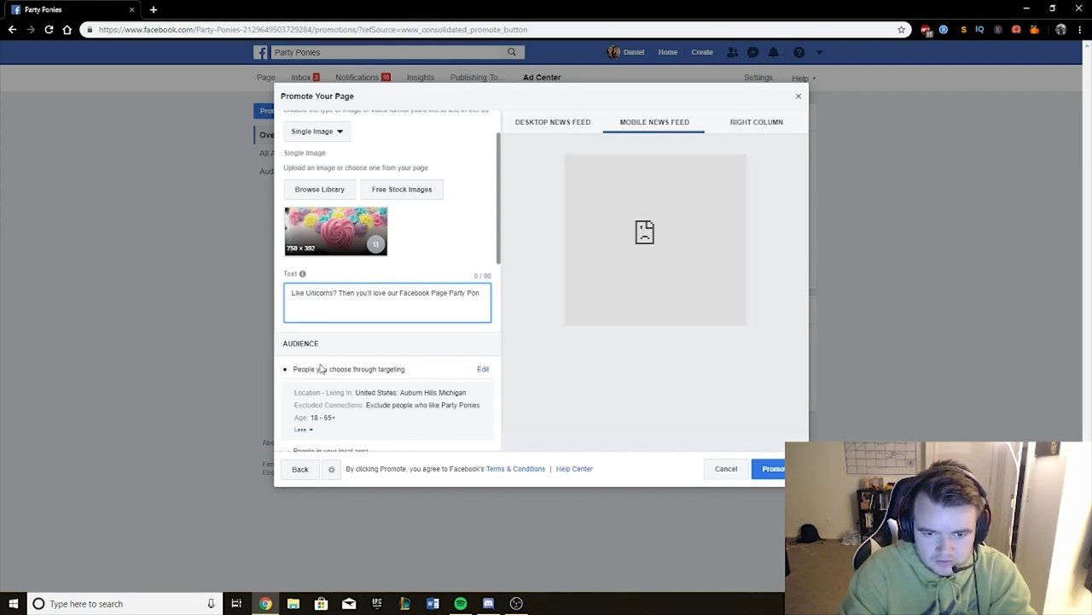
pyautogui.write('eies!')
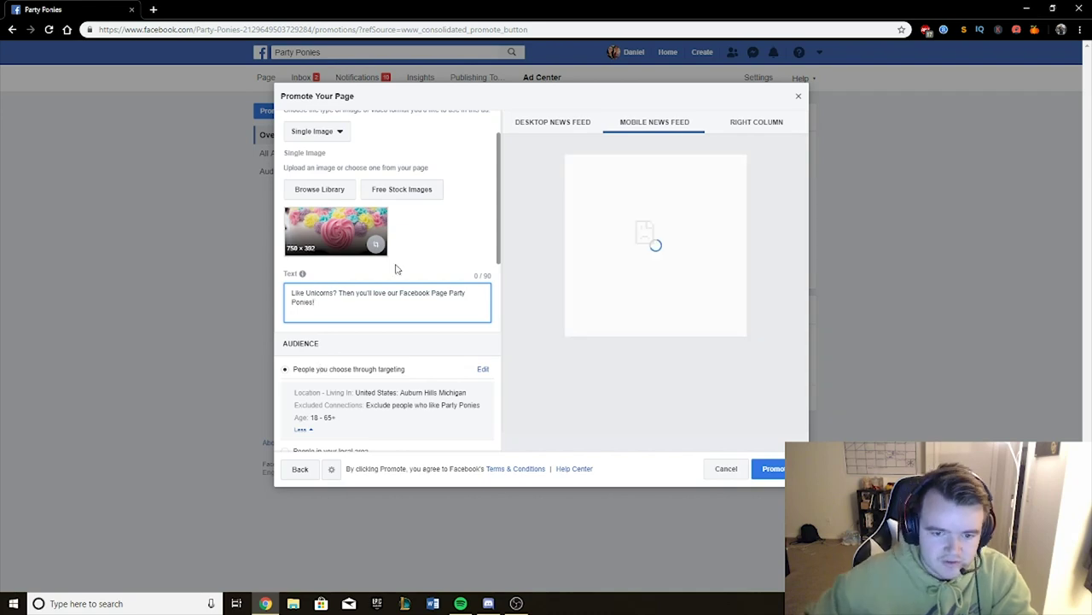
pyautogui.scroll(-1, 368, 325)
pyautogui.scroll(2, 358, 239)
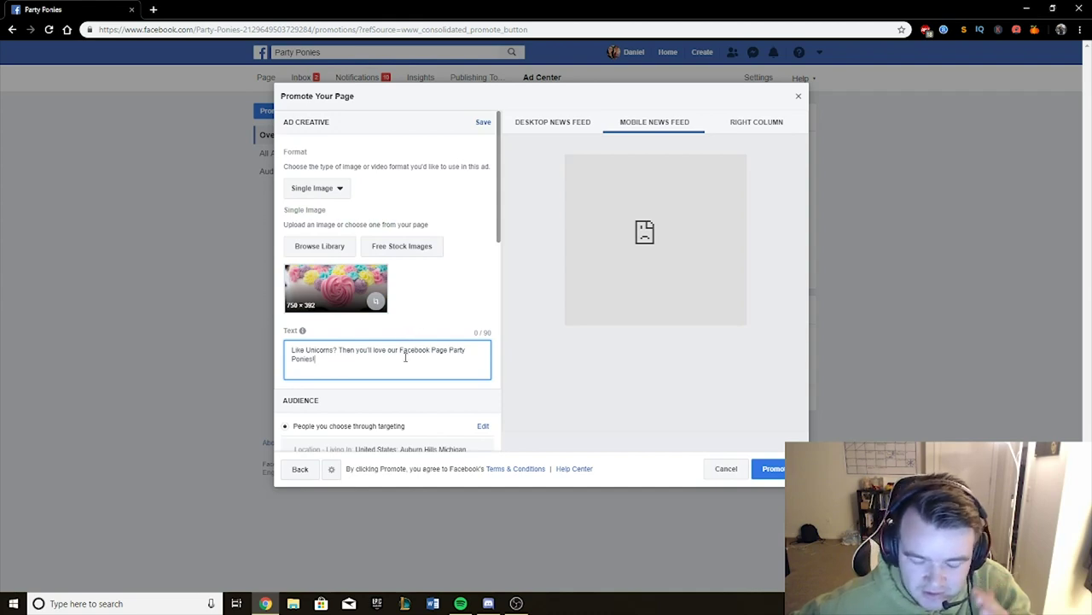
pyautogui.tripleClick(328, 362)
pyautogui.click(424, 324)
pyautogui.scroll(-2, 404, 339)
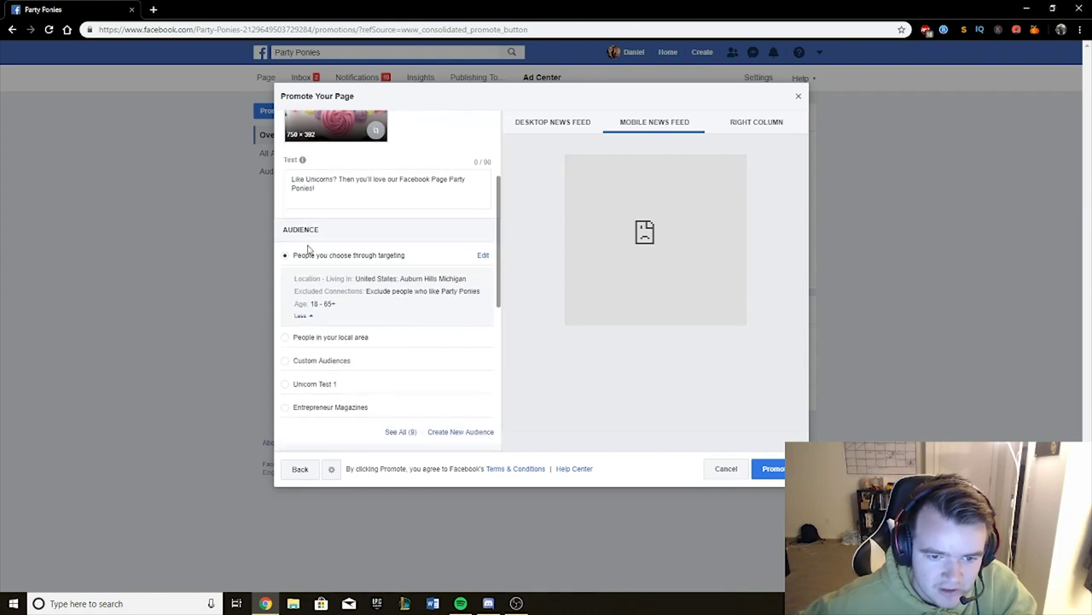
# Swap the Auburn Hills, Michigan location for India, Nigeria and Pakistan, reaching 320,000,000
pyautogui.click(484, 256)
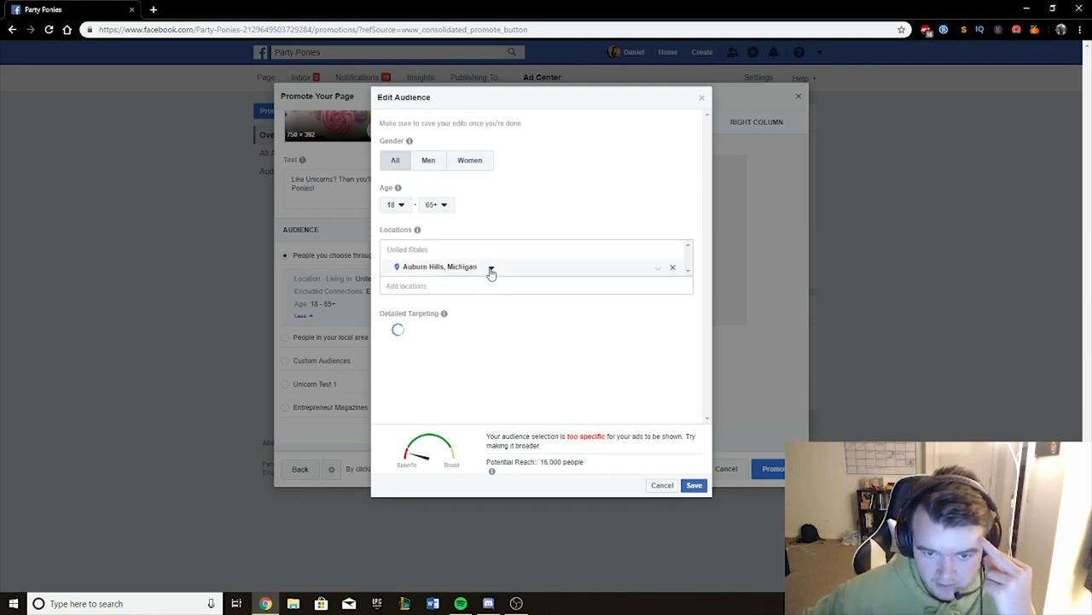
pyautogui.click(673, 268)
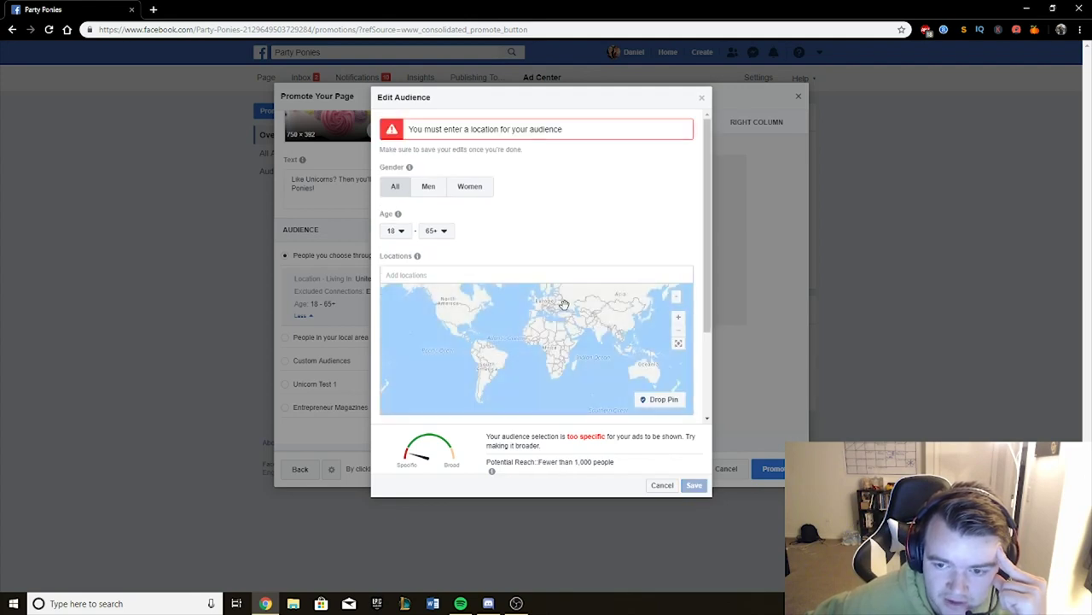
pyautogui.click(491, 276)
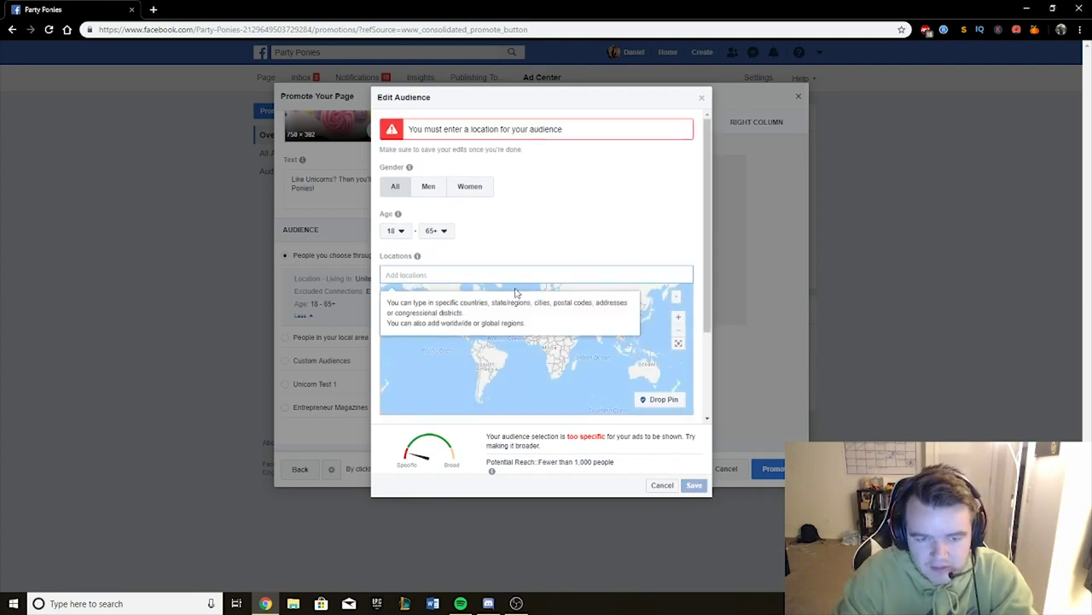
pyautogui.write('india')
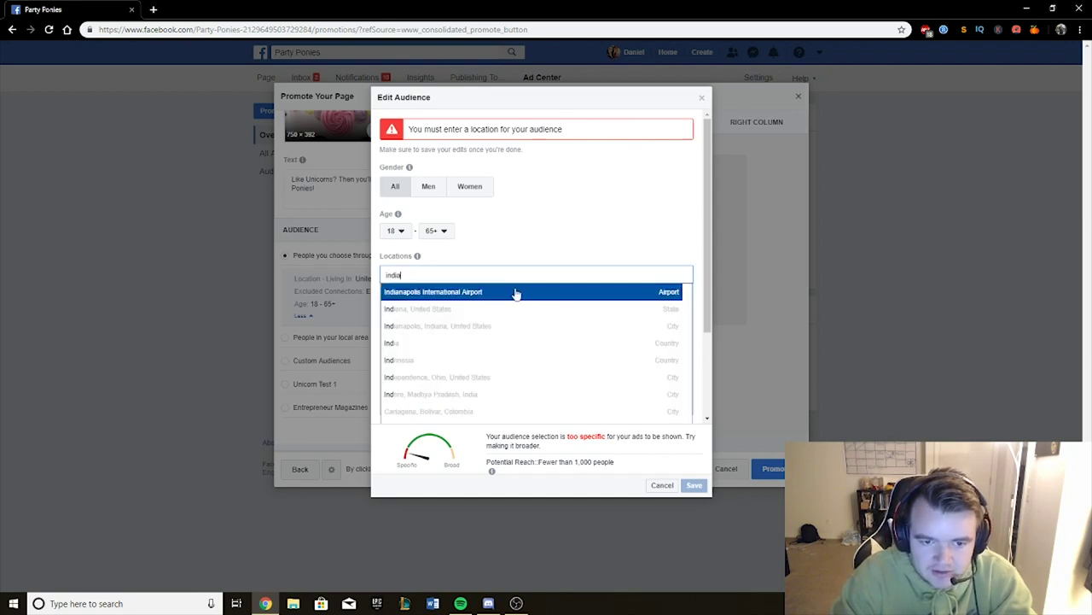
pyautogui.click(508, 292)
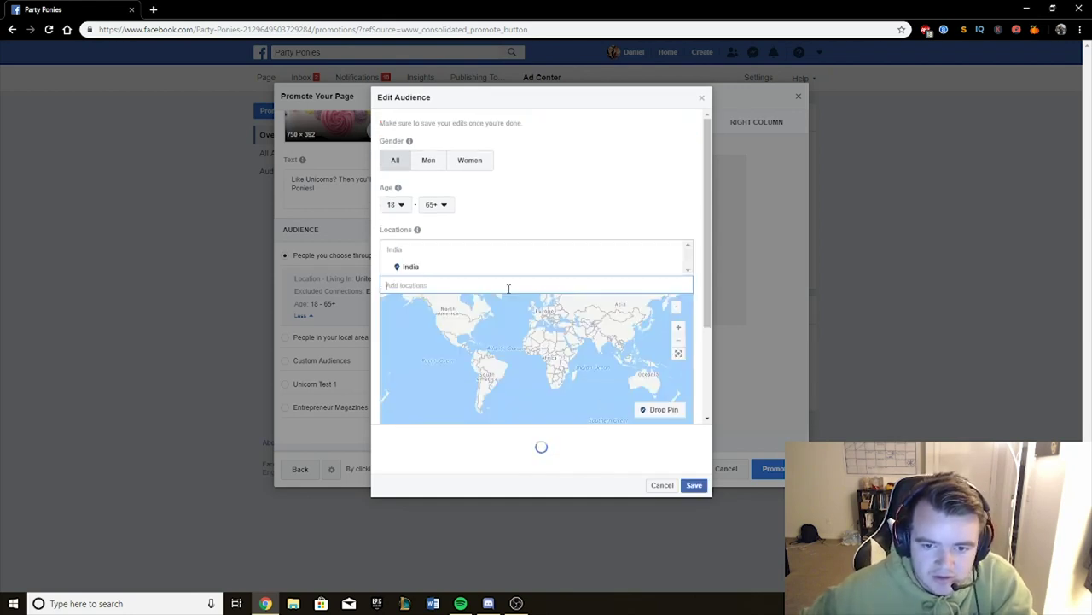
pyautogui.write('niger')
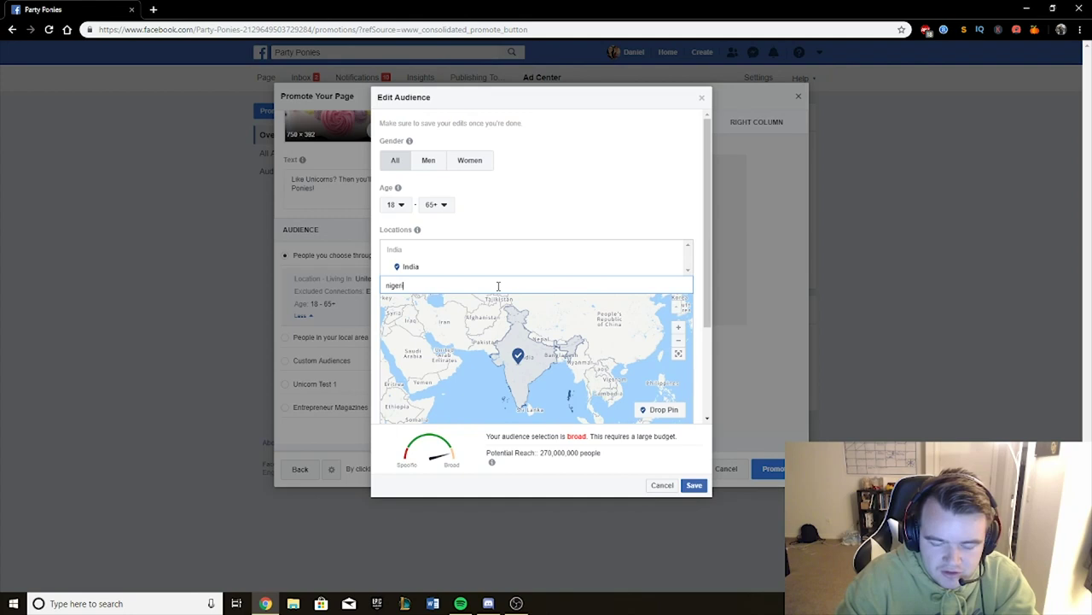
pyautogui.write('ia')
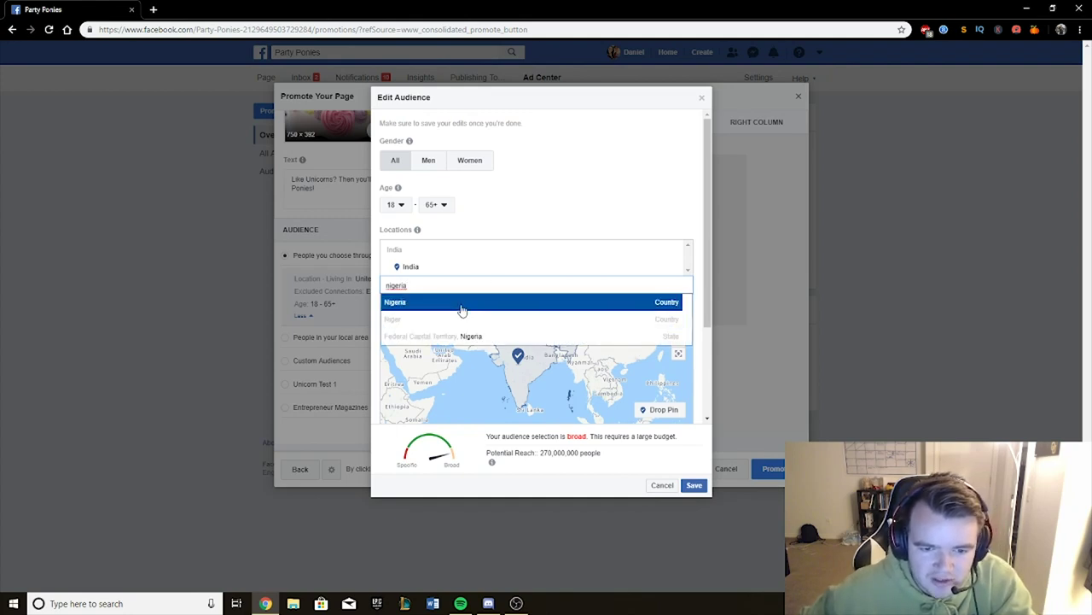
pyautogui.click(461, 304)
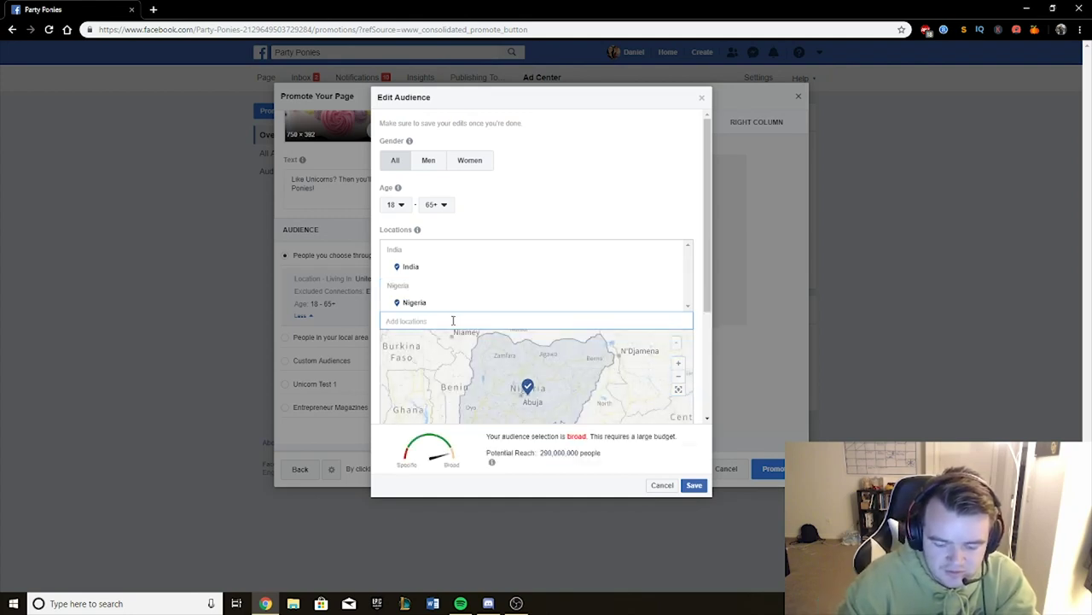
pyautogui.write('pak')
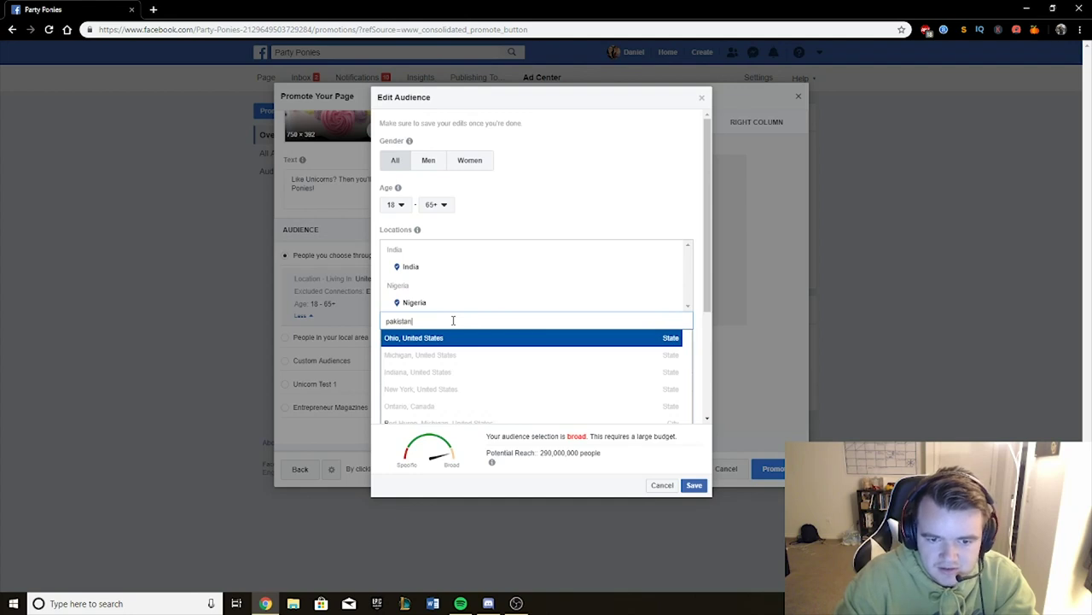
pyautogui.write('istan')
pyautogui.click(452, 344)
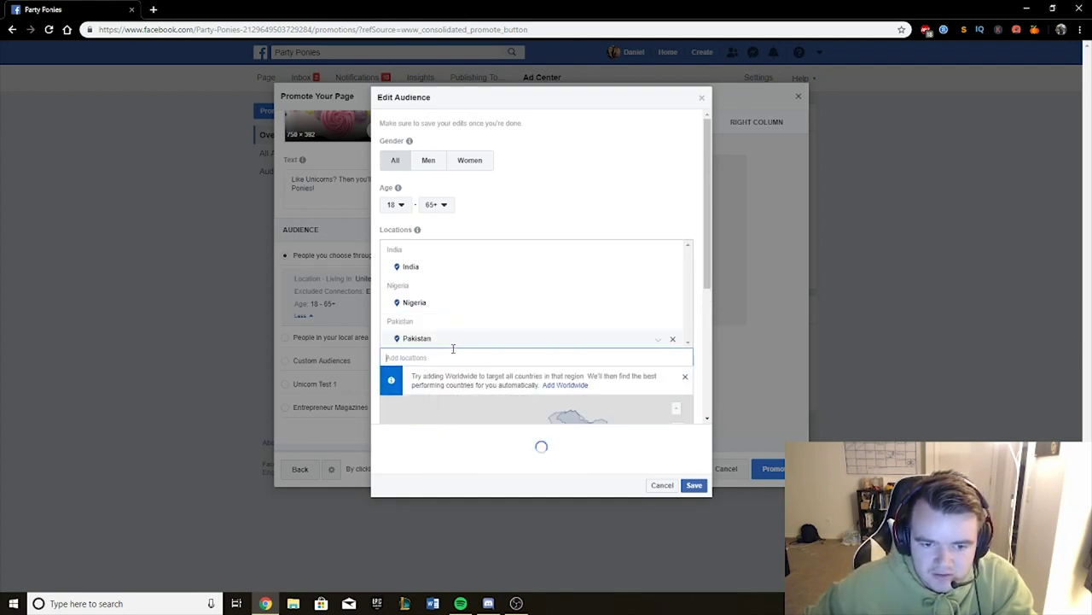
pyautogui.scroll(-1, 487, 341)
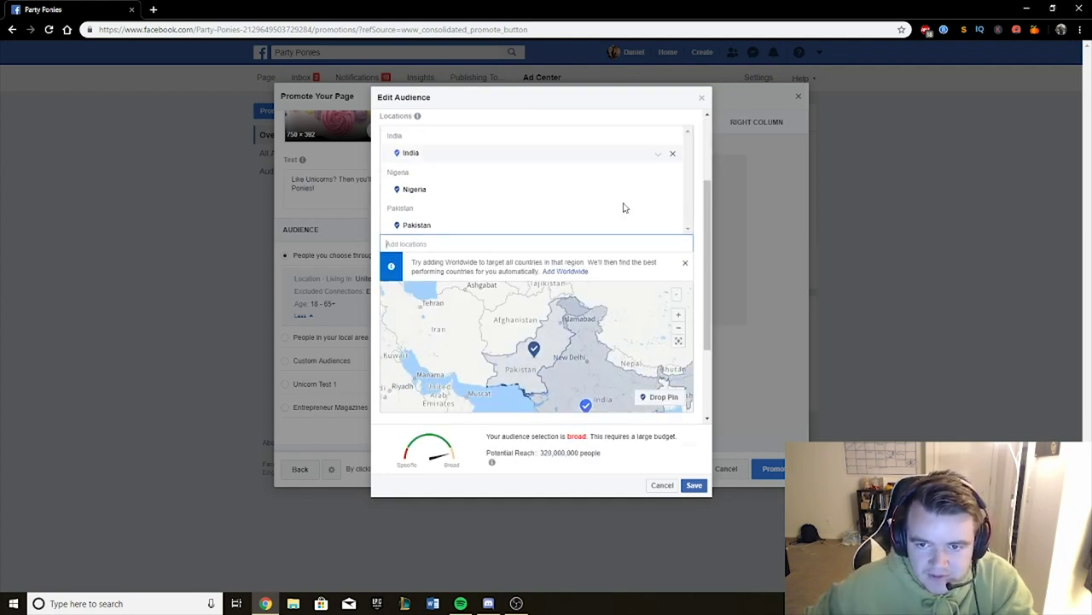
pyautogui.scroll(-1, 623, 208)
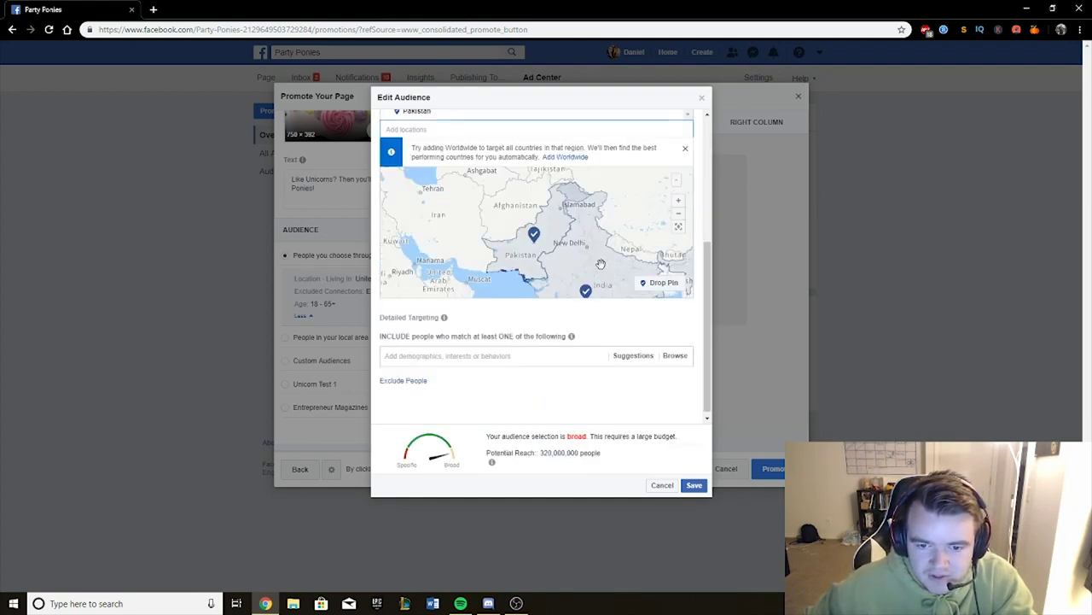
# Search detailed targeting for 'mal' and add the Makeup Tutorials interest
pyautogui.click(532, 354)
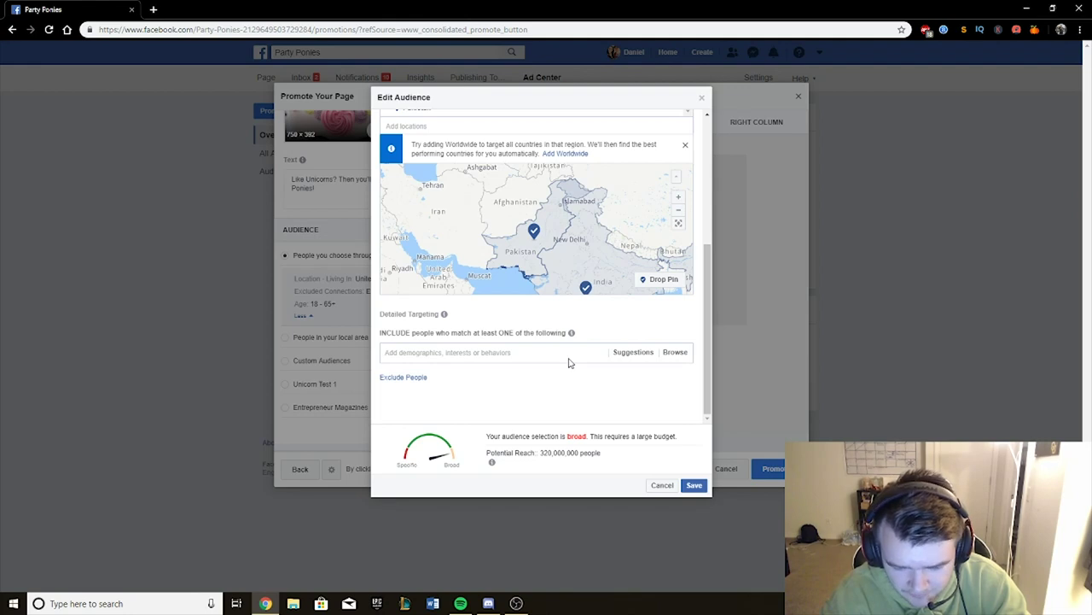
pyautogui.click(570, 360)
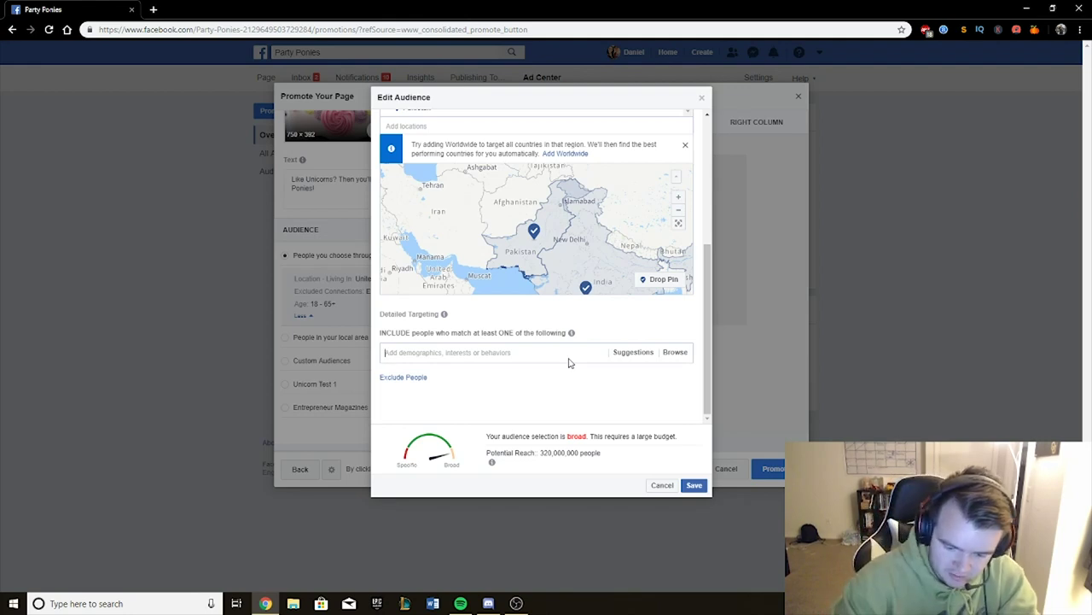
pyautogui.write('mal')
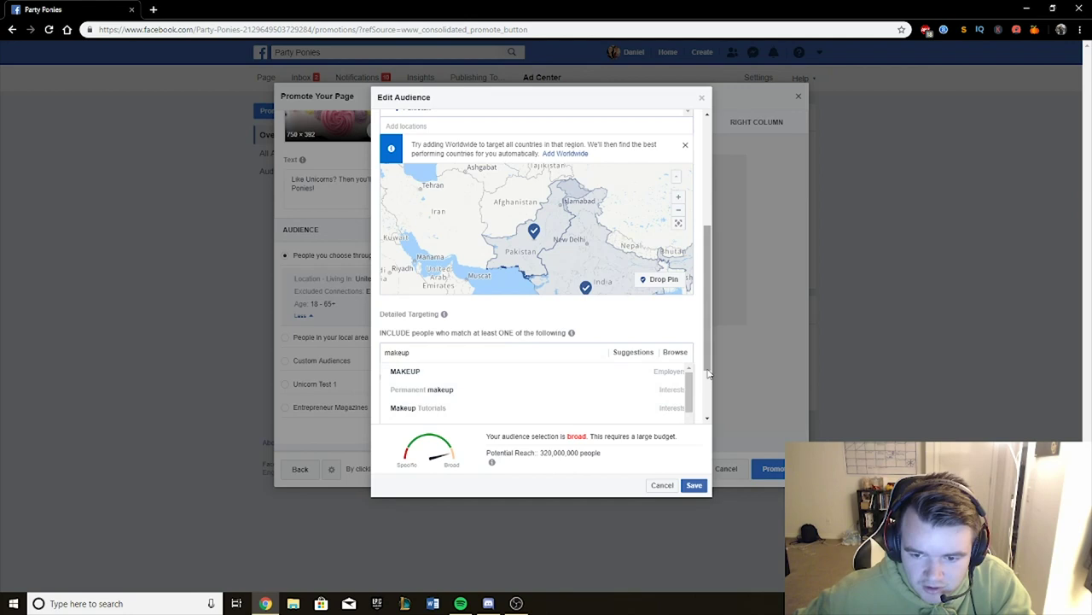
pyautogui.scroll(-1, 639, 390)
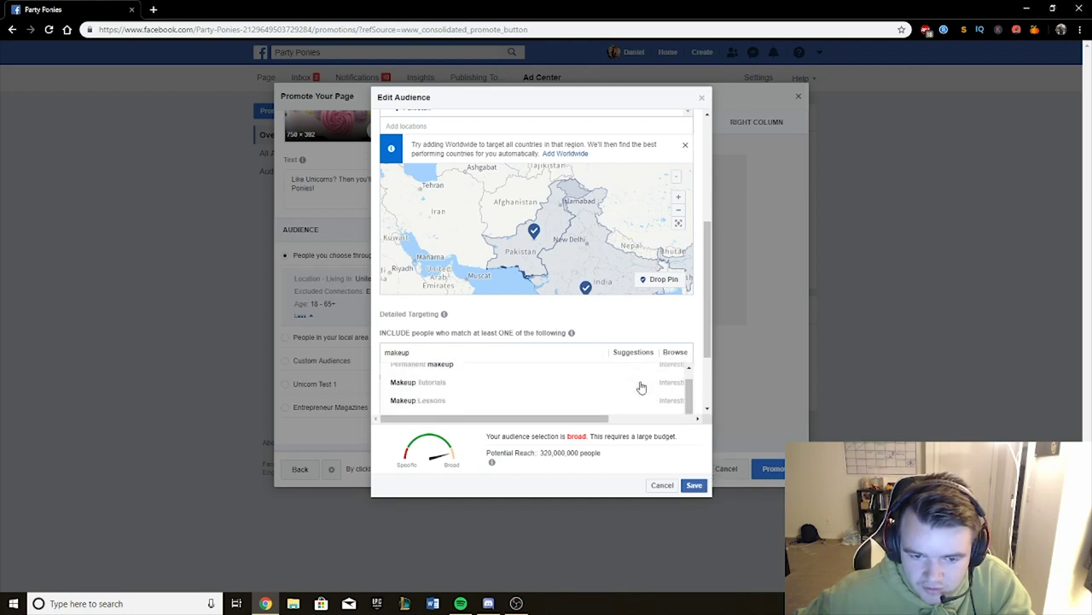
pyautogui.scroll(1, 598, 393)
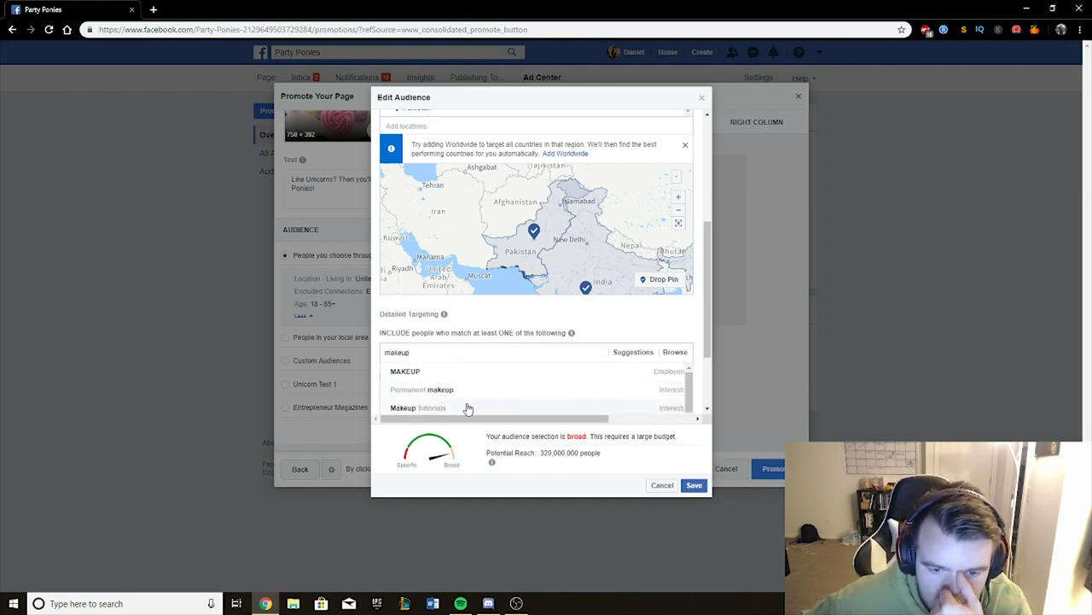
pyautogui.scroll(-1, 474, 392)
pyautogui.scroll(1, 468, 392)
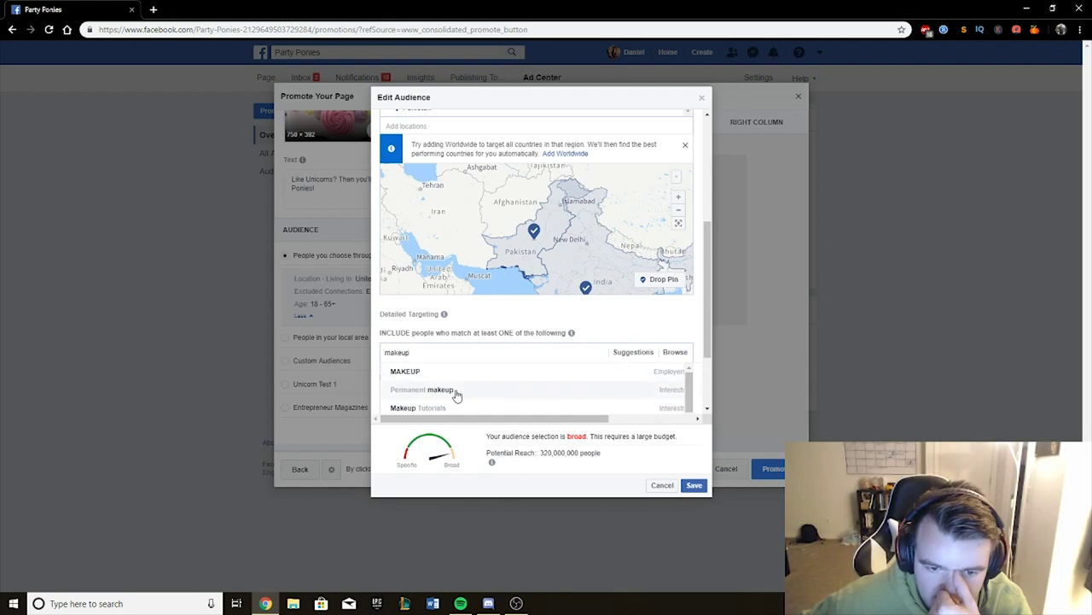
pyautogui.click(455, 408)
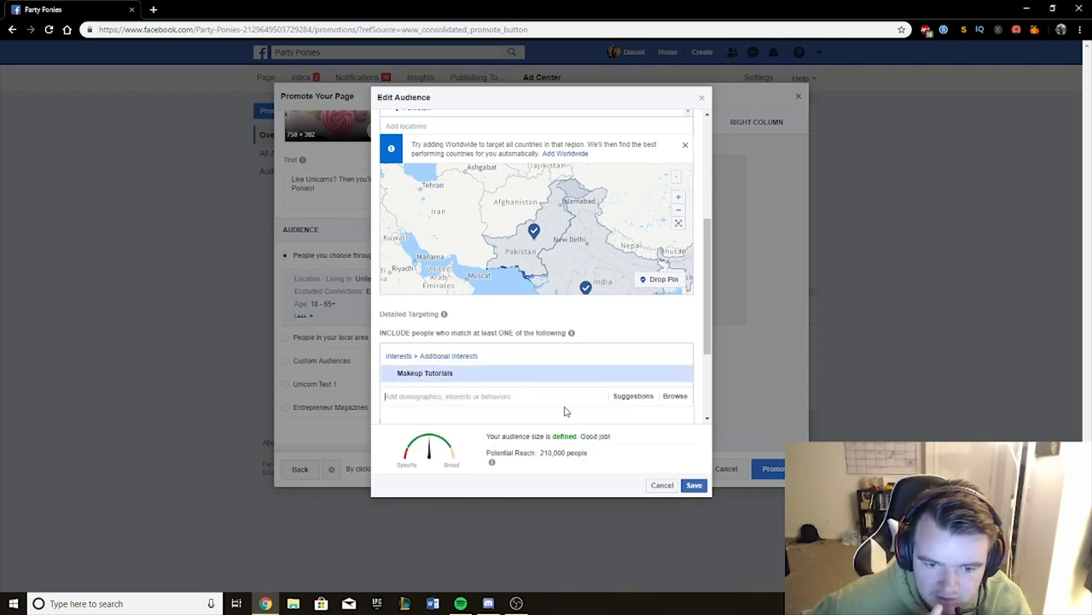
# Check the 210,000 reach, then remove Makeup Tutorials from detailed targeting
pyautogui.doubleClick(542, 452)
pyautogui.moveTo(450, 373)
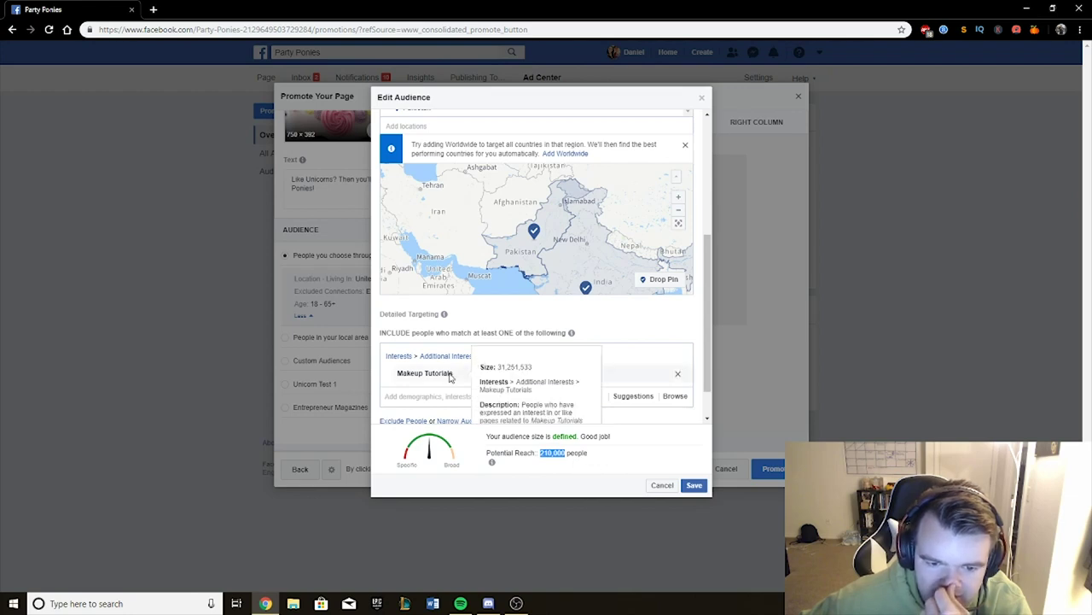
pyautogui.click(679, 376)
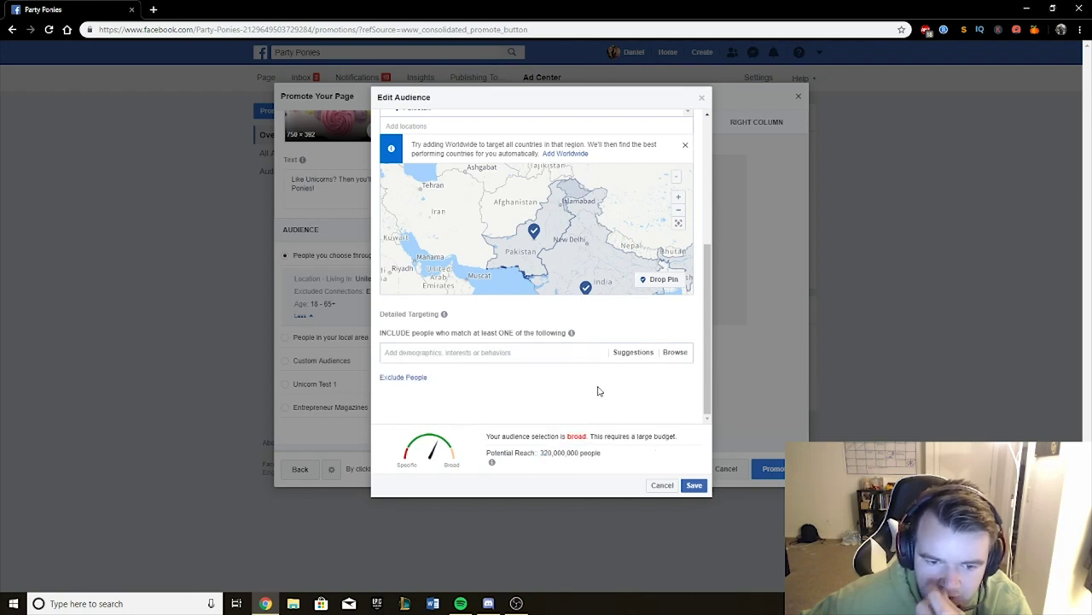
pyautogui.click(452, 349)
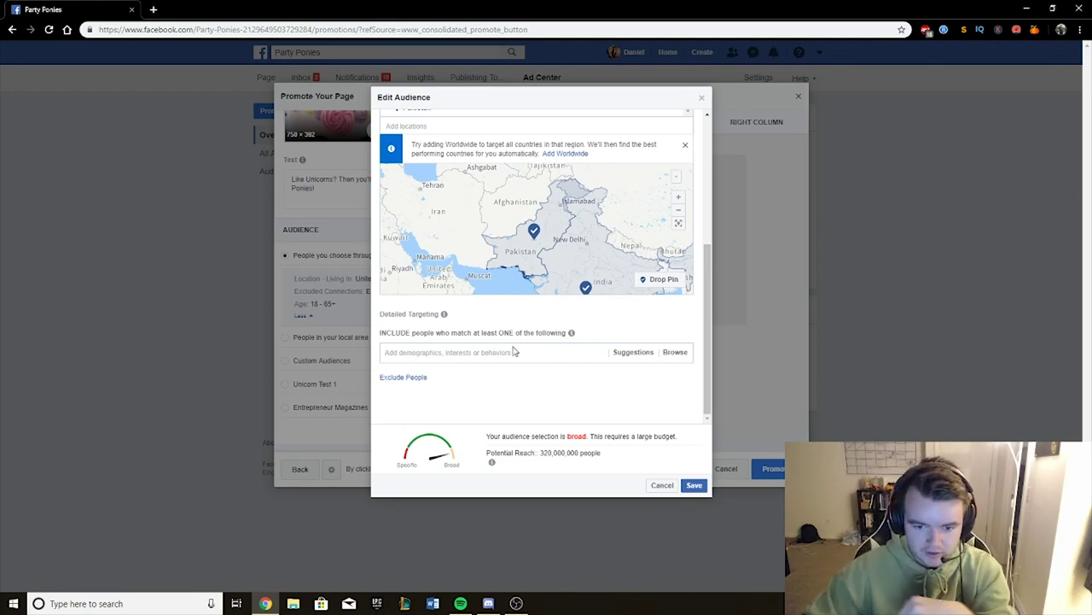
pyautogui.scroll(1, 470, 364)
pyautogui.scroll(2, 470, 364)
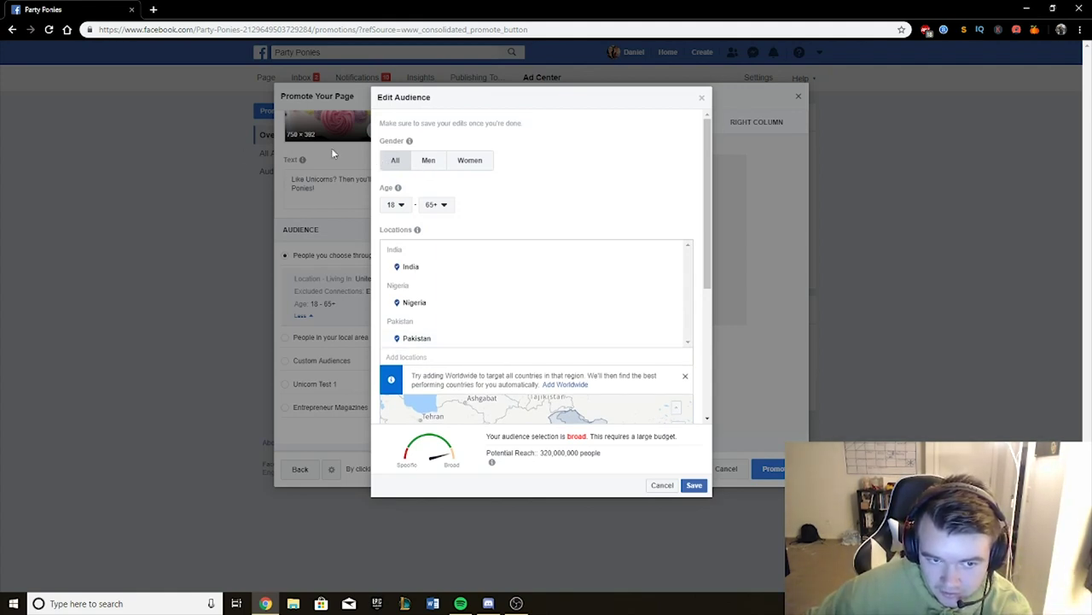
pyautogui.click(437, 207)
pyautogui.click(504, 208)
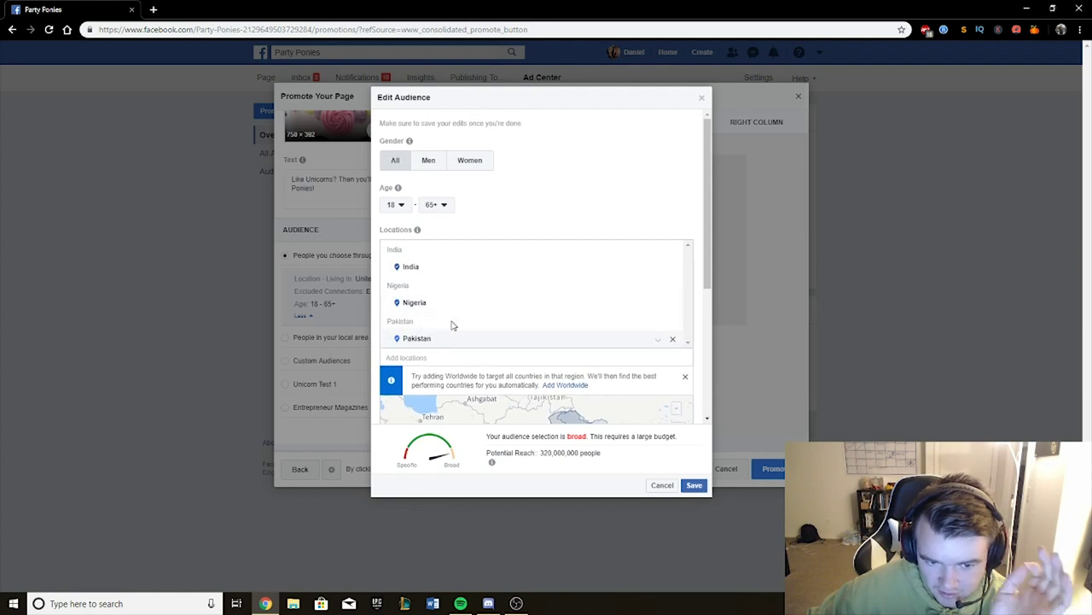
pyautogui.scroll(-3, 525, 234)
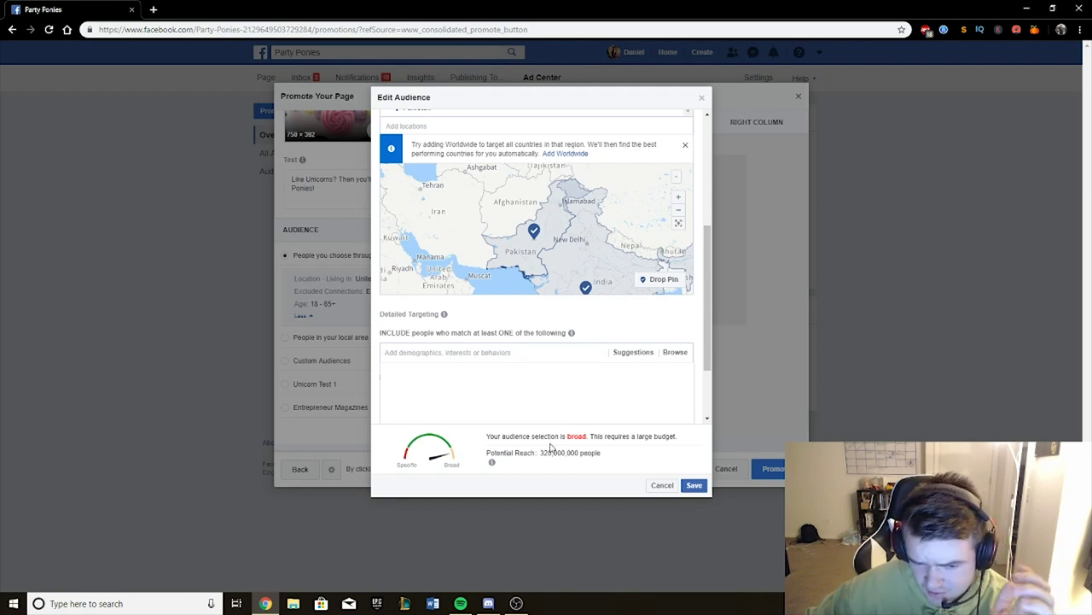
pyautogui.moveTo(539, 452); pyautogui.dragTo(580, 455)
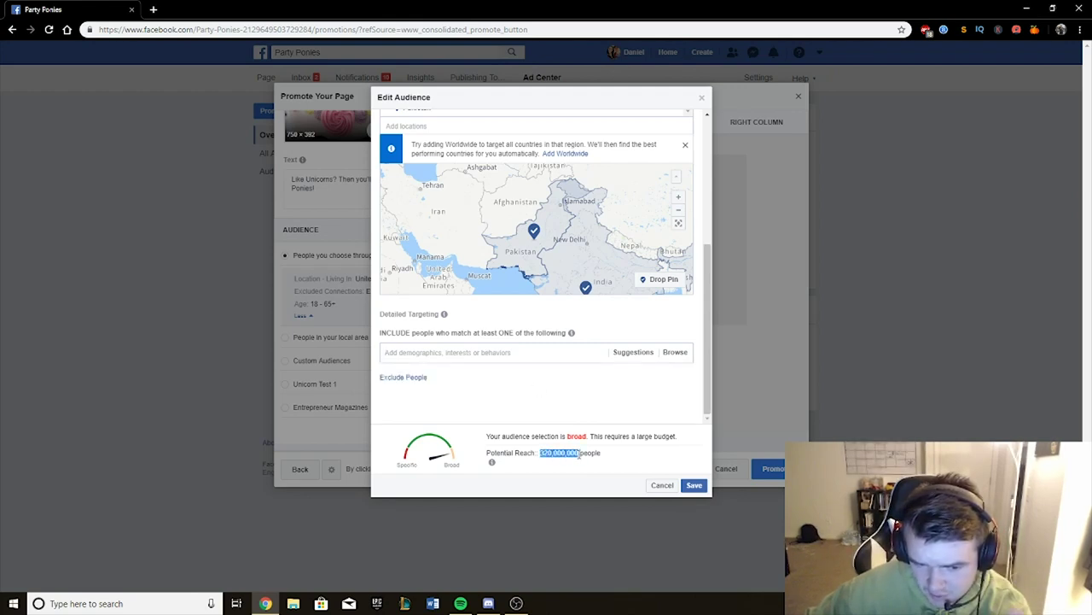
pyautogui.click(489, 352)
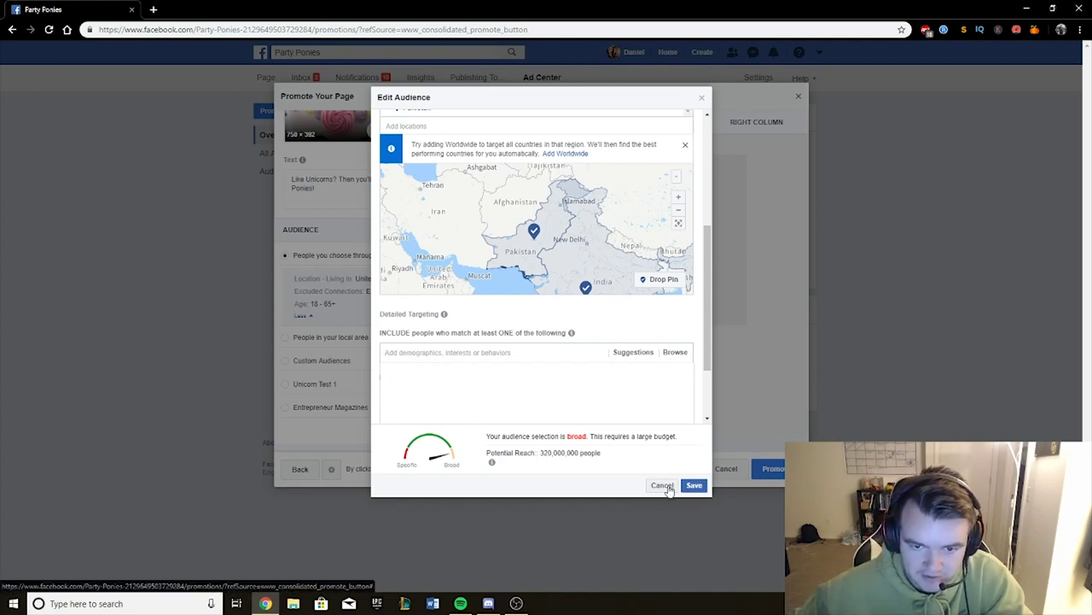
# Discard the audience edits and close the Edit Audience dialog
pyautogui.click(663, 485)
pyautogui.scroll(-3, 433, 352)
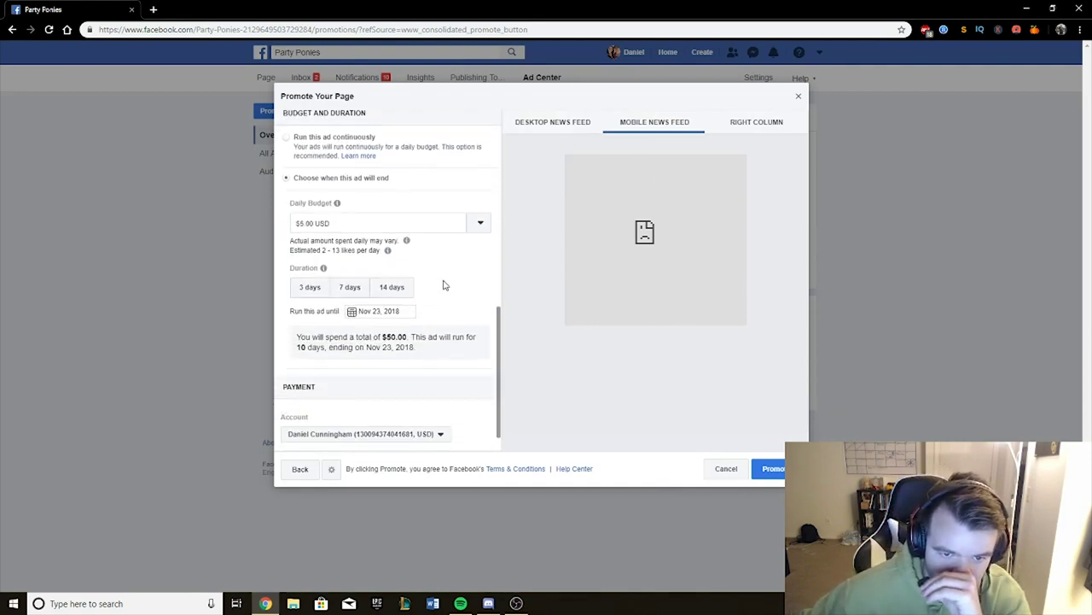
pyautogui.scroll(1, 415, 265)
# Keep the $5.00 USD daily budget and set the duration to 7 days
pyautogui.click(351, 279)
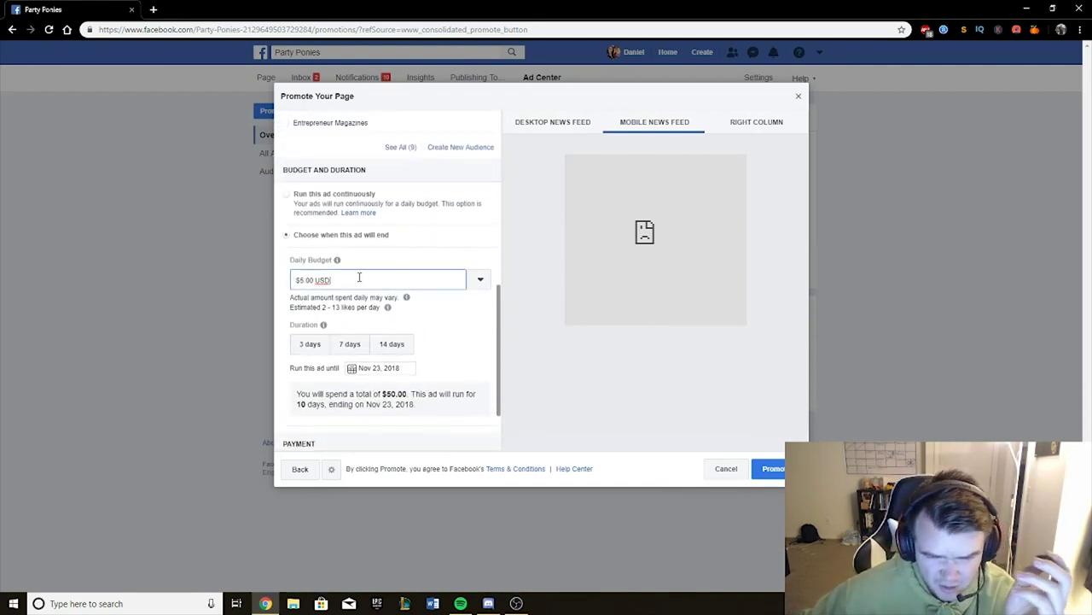
pyautogui.doubleClick(352, 280)
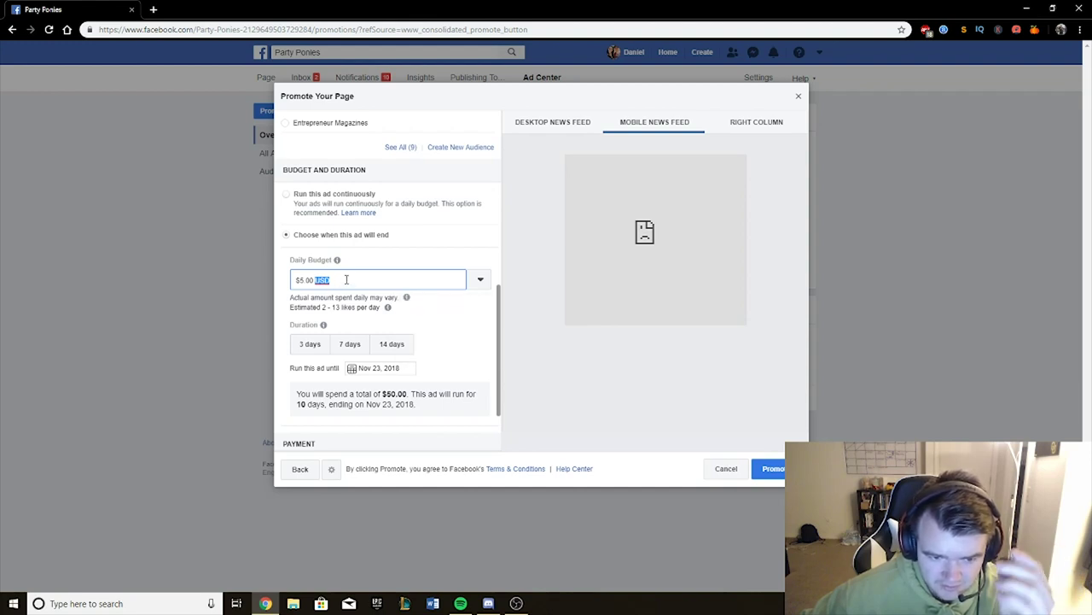
pyautogui.click(350, 279)
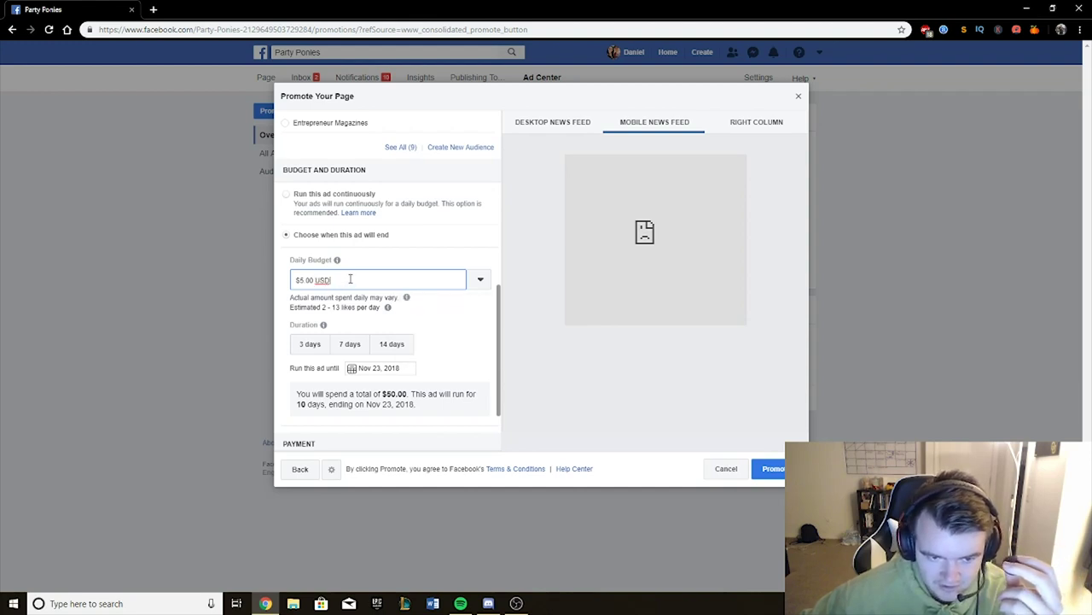
pyautogui.click(349, 343)
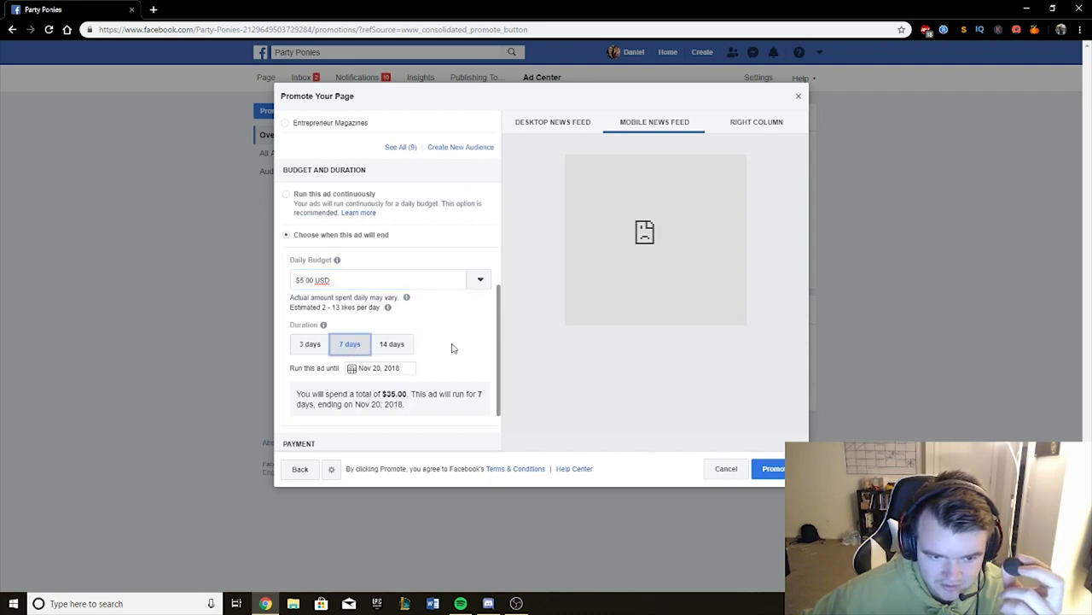
pyautogui.scroll(-1, 396, 335)
pyautogui.moveTo(378, 338); pyautogui.dragTo(427, 339)
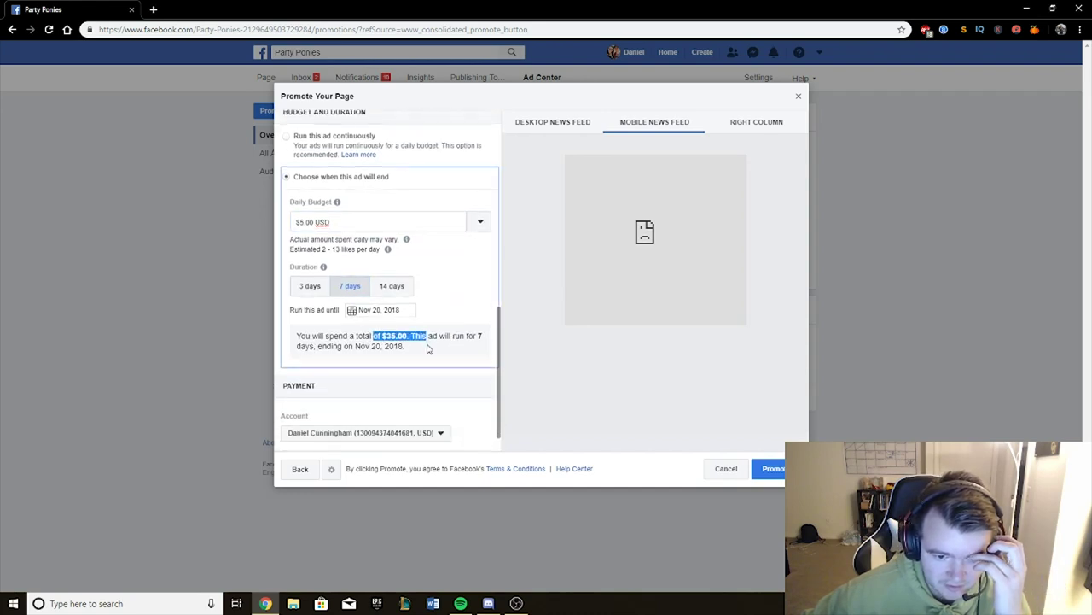
pyautogui.scroll(-1, 427, 345)
# Review the payment account options and keep the current account
pyautogui.click(414, 401)
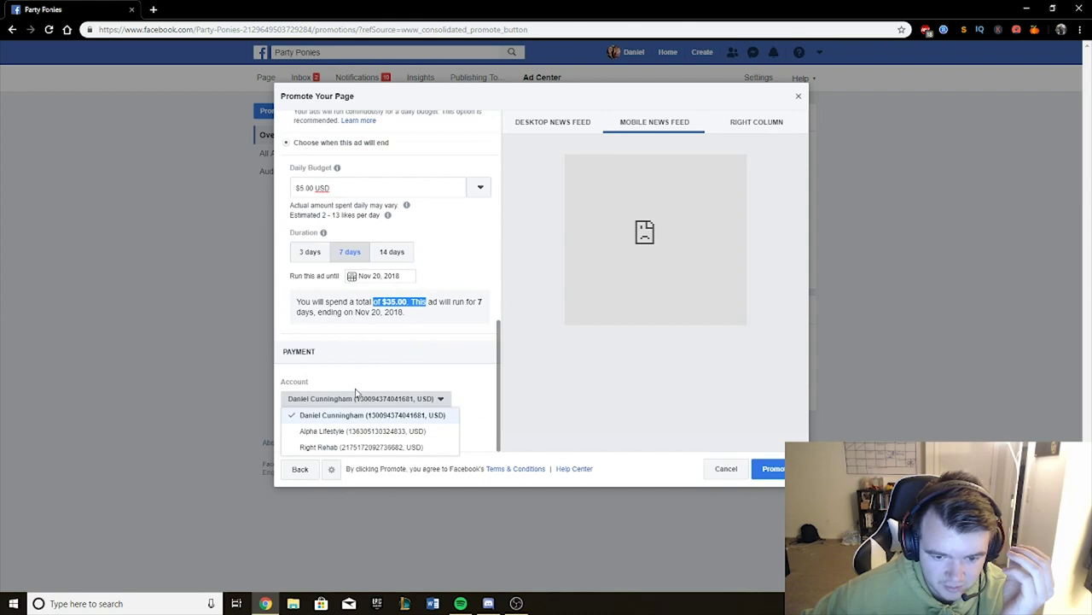
pyautogui.click(398, 386)
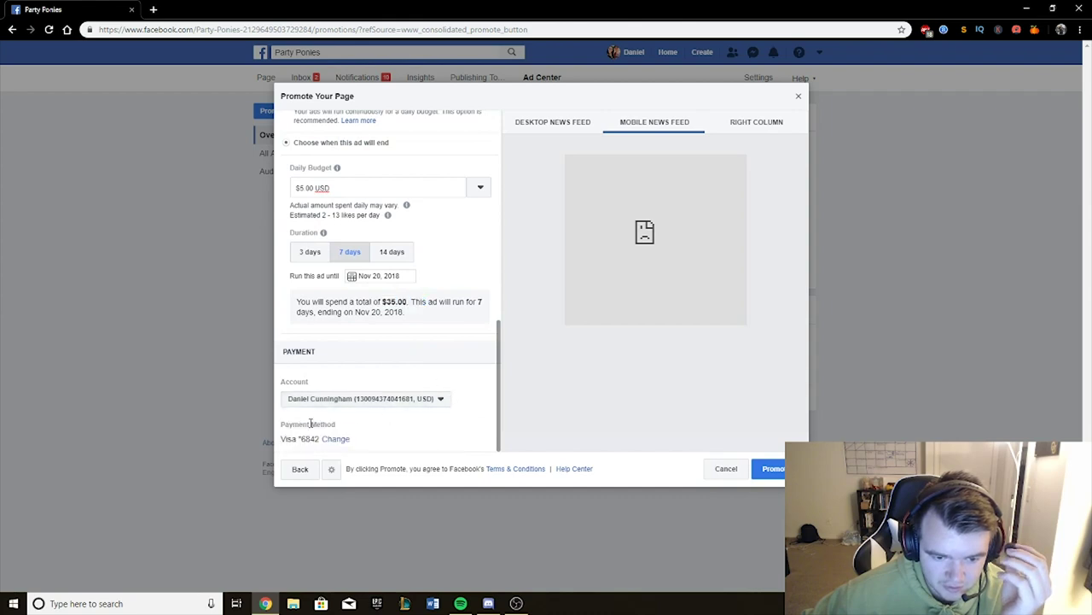
pyautogui.scroll(5, 387, 389)
pyautogui.scroll(5, 388, 389)
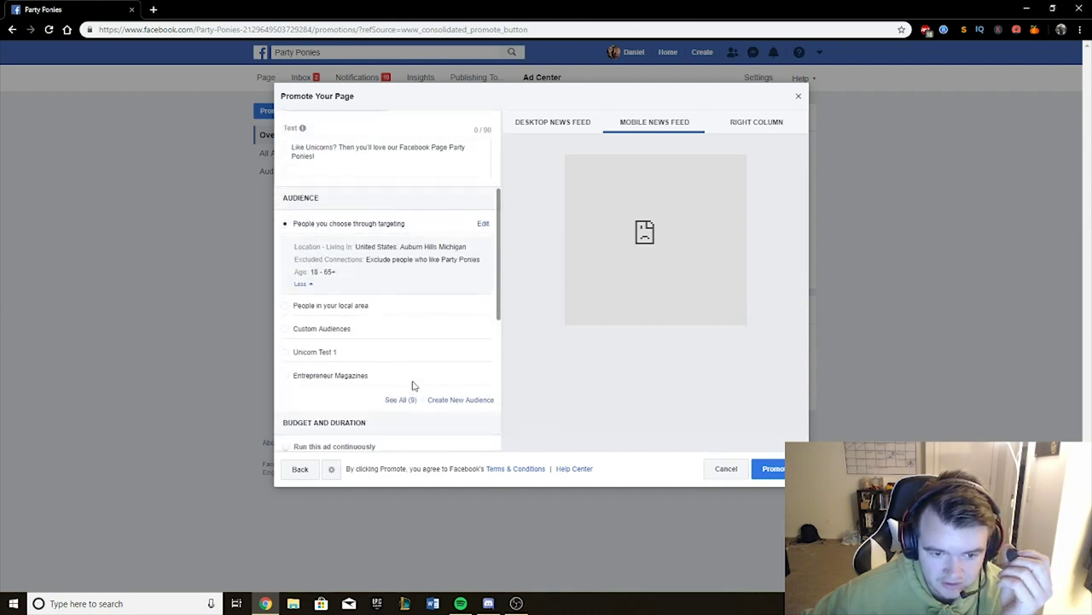
pyautogui.scroll(1, 416, 371)
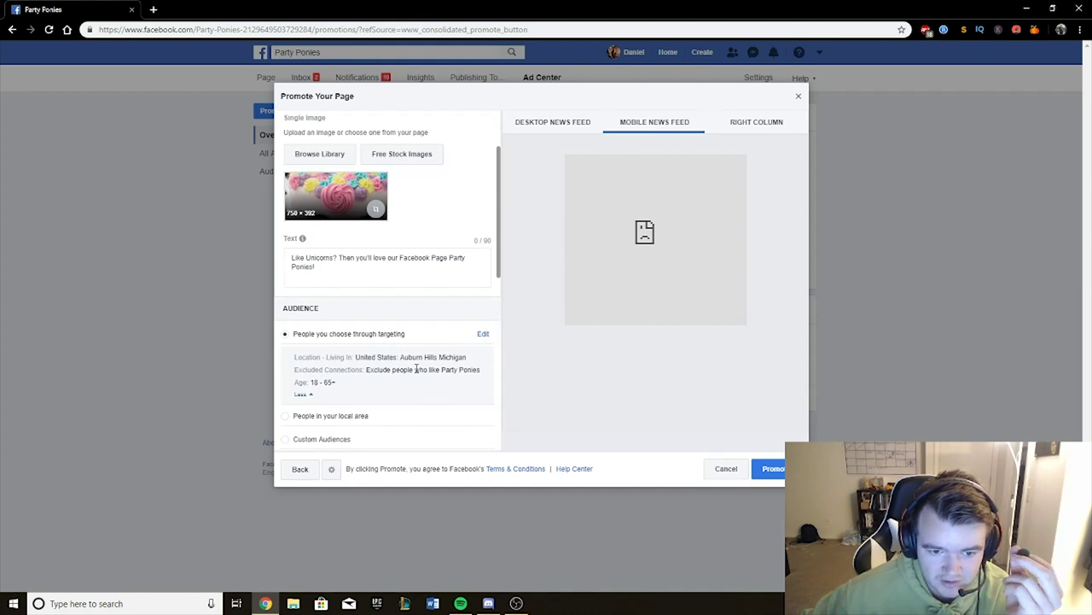
pyautogui.scroll(-10, 416, 369)
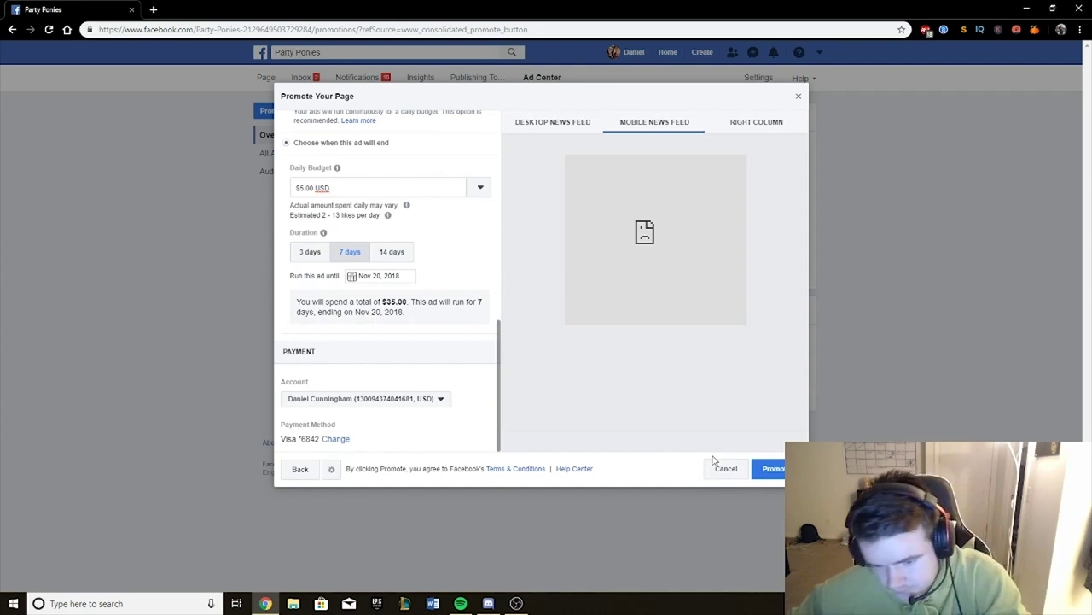
pyautogui.scroll(10, 424, 353)
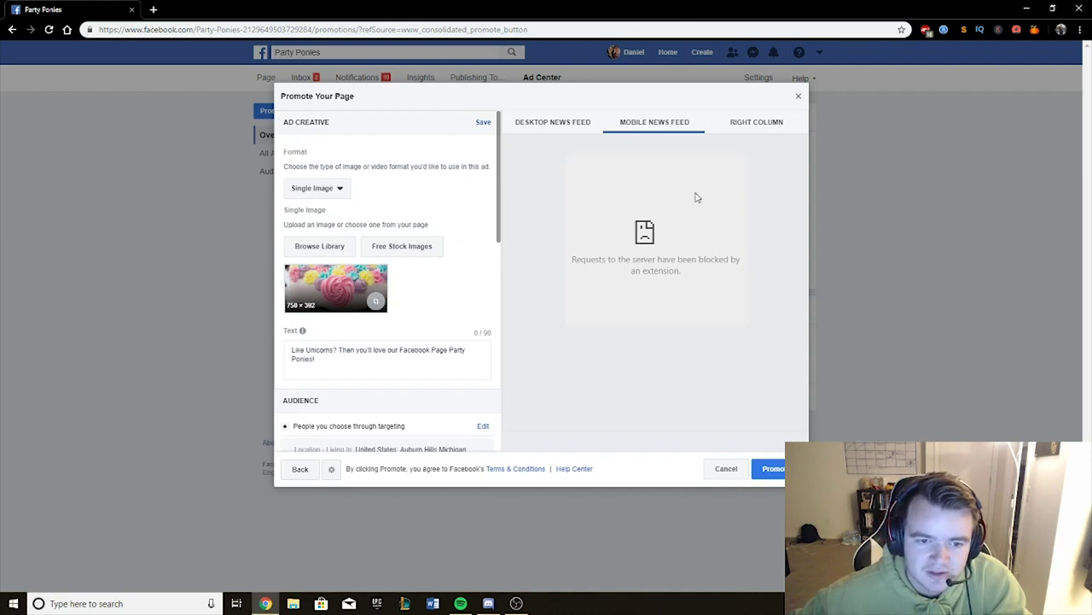
pyautogui.scroll(-1, 407, 324)
pyautogui.scroll(1, 394, 272)
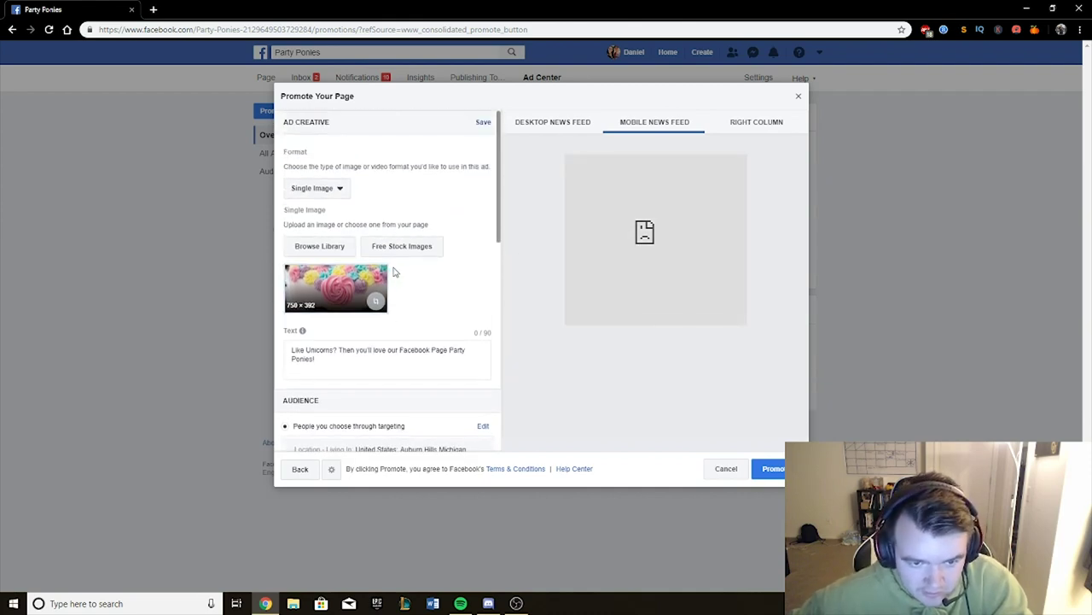
pyautogui.scroll(-10, 419, 269)
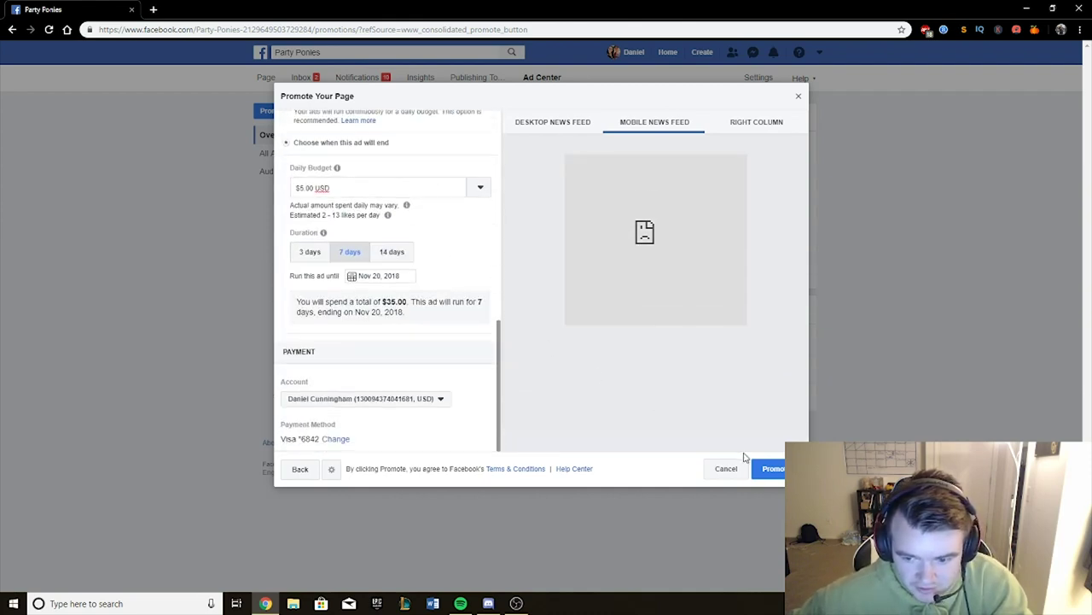
# Cancel the draft ad, reopen Manage Promotions, and highlight the past promotion's reach and likes
pyautogui.click(799, 101)
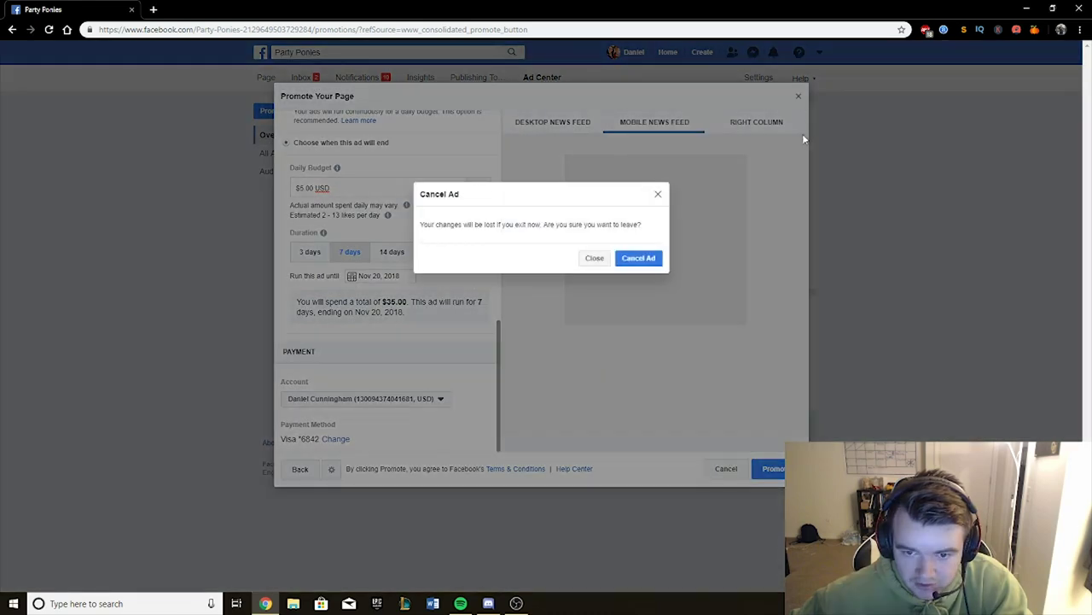
pyautogui.click(639, 259)
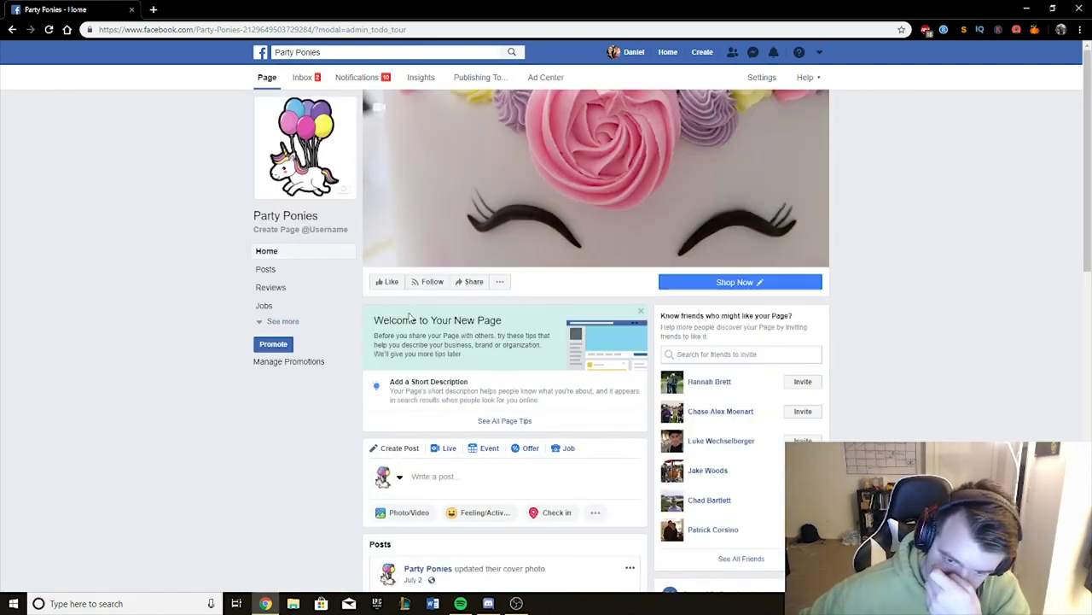
pyautogui.scroll(-1, 409, 317)
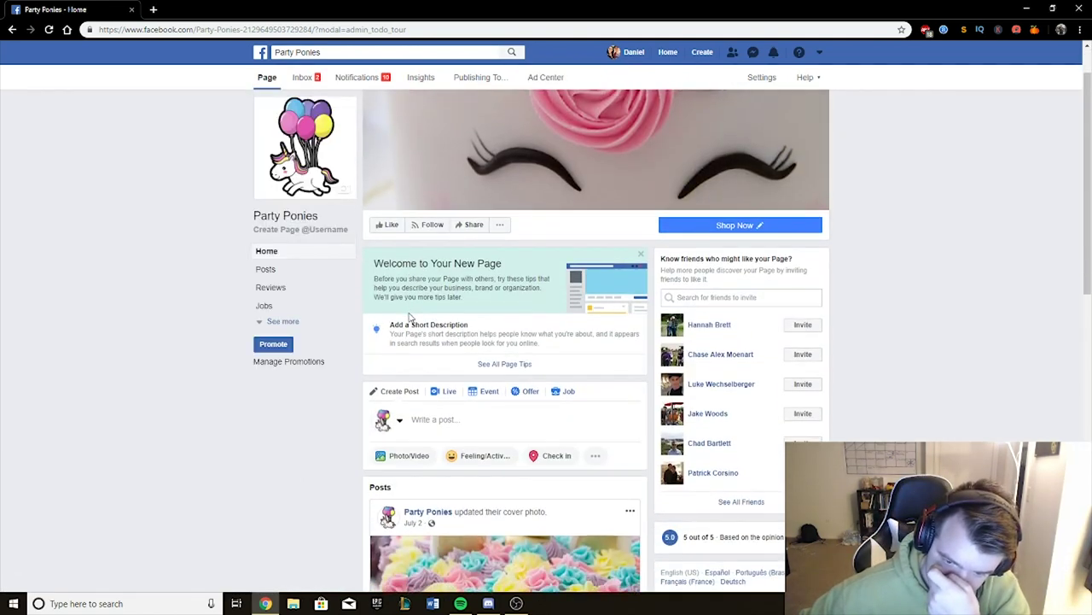
pyautogui.click(312, 361)
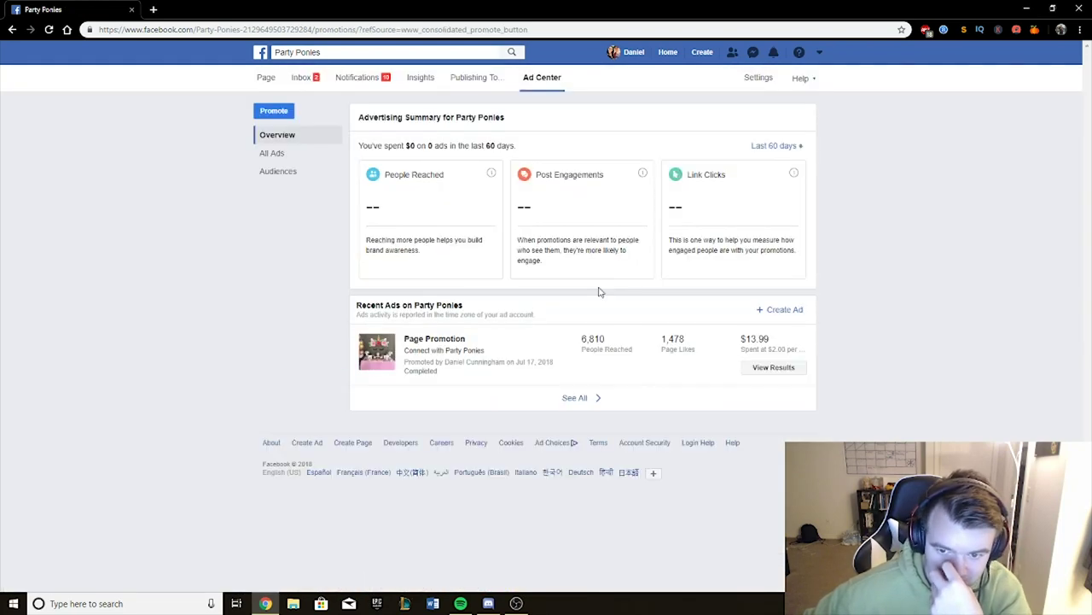
pyautogui.moveTo(580, 339); pyautogui.dragTo(773, 341)
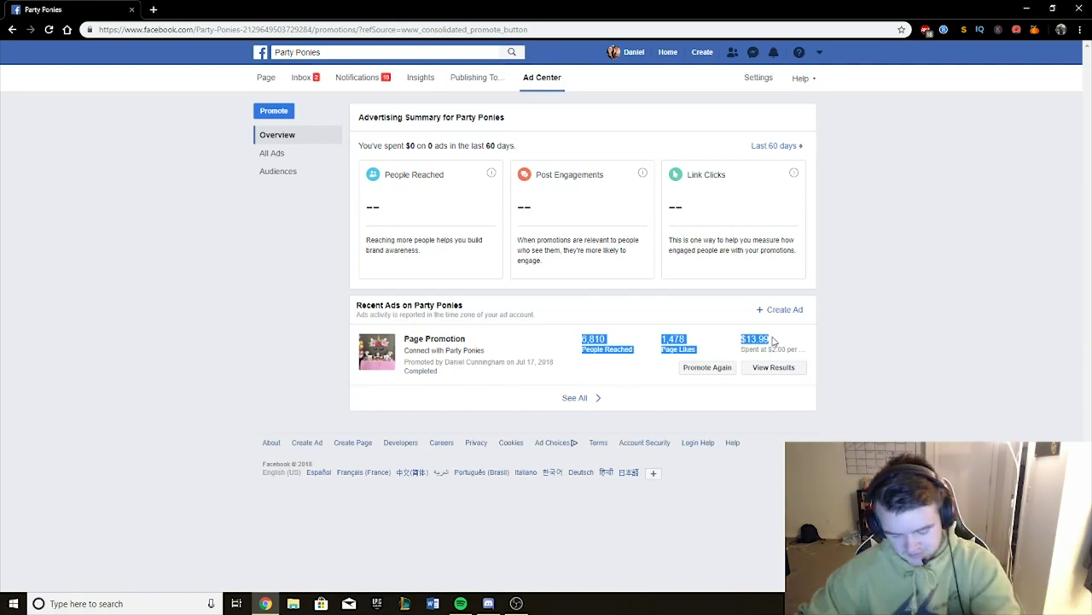